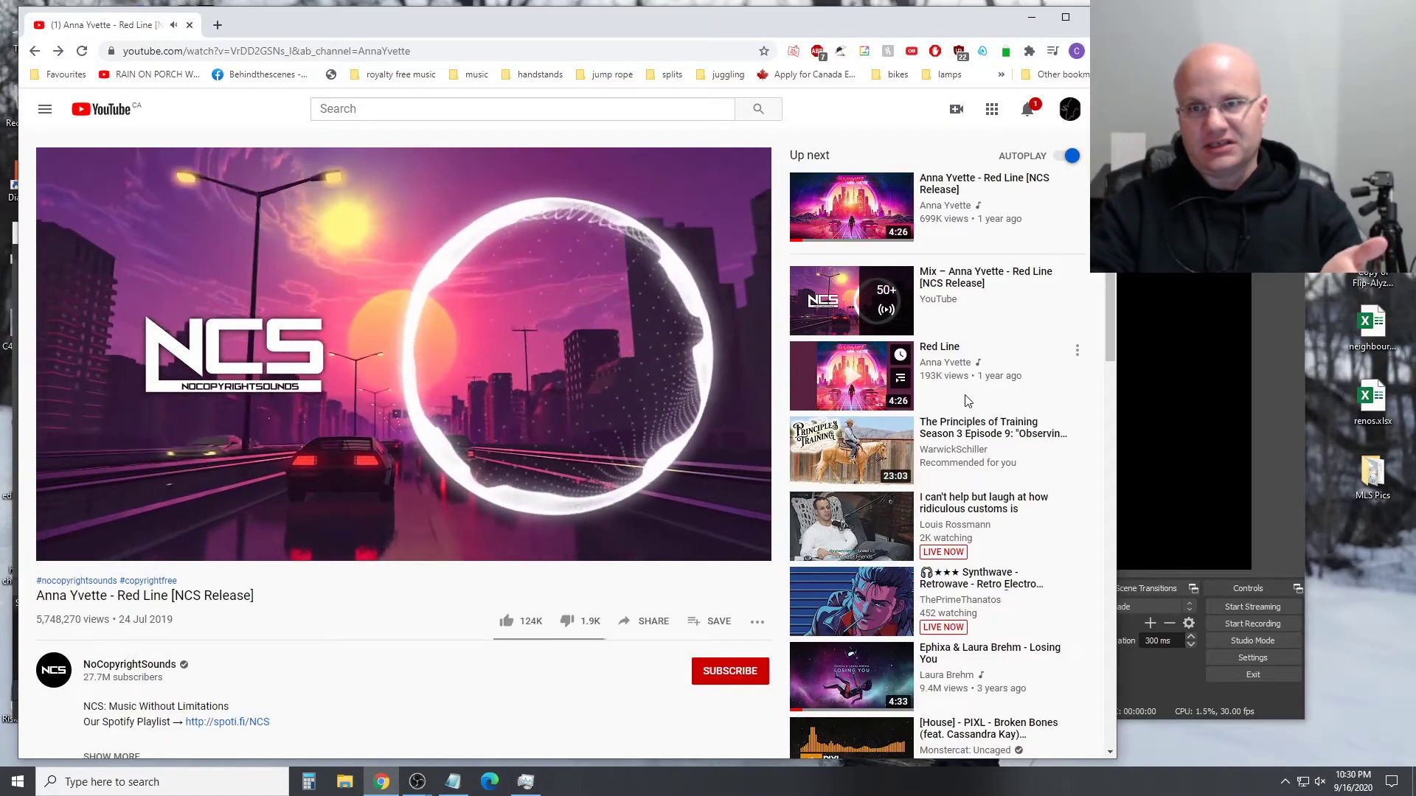
Minimize the browser to reach OBS and check the NDI main output name of the instance using the Mic Only scenes
left_click(1031, 19)
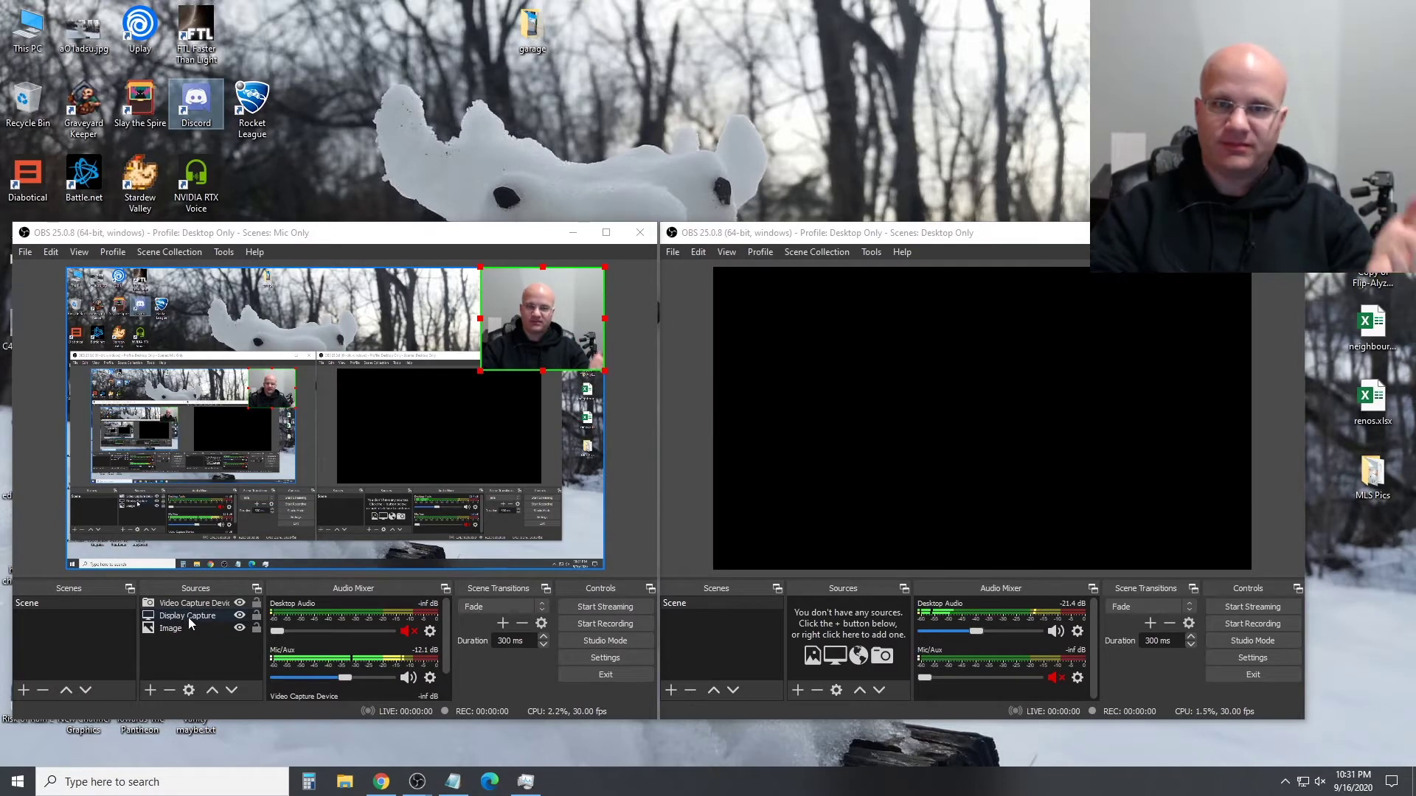
left_click(654, 542)
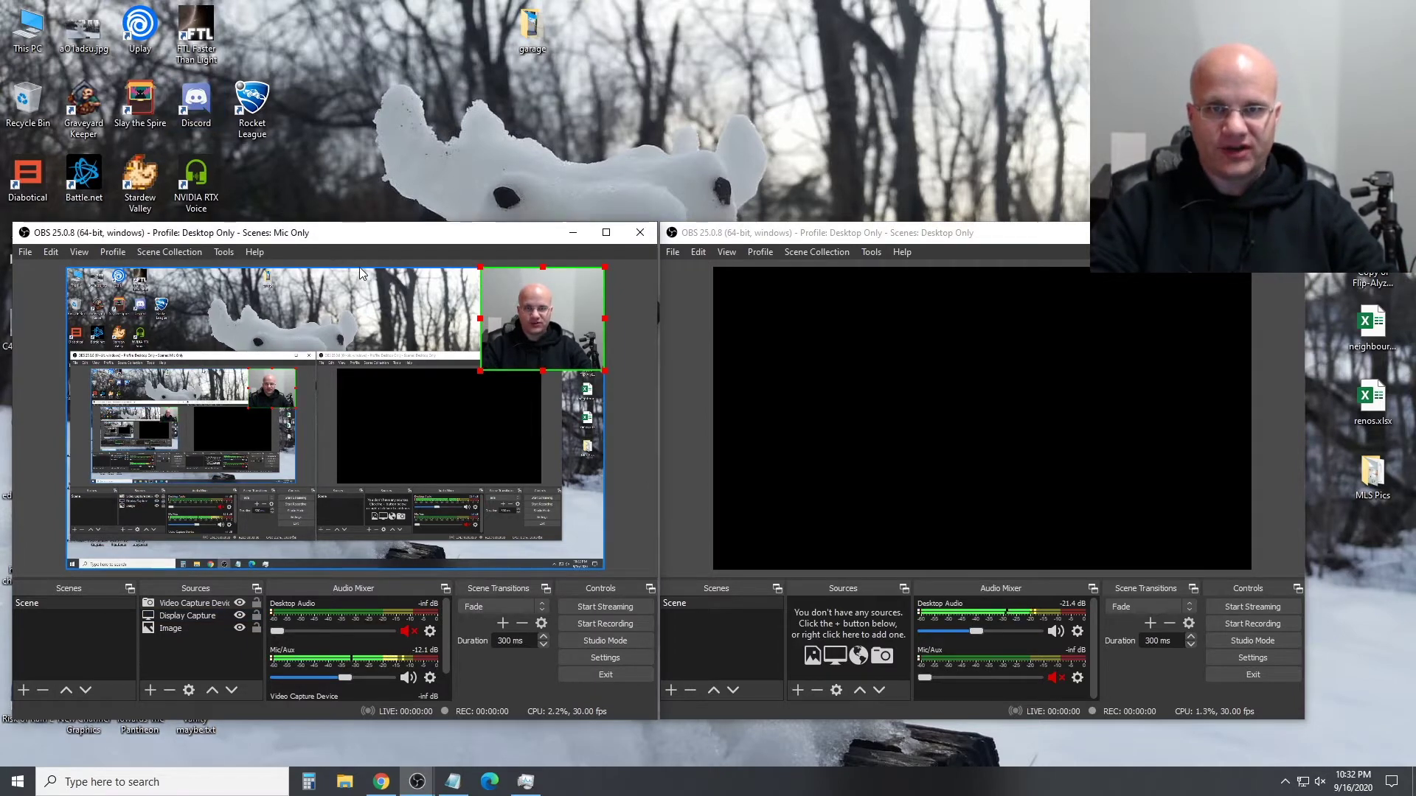
left_click(223, 252)
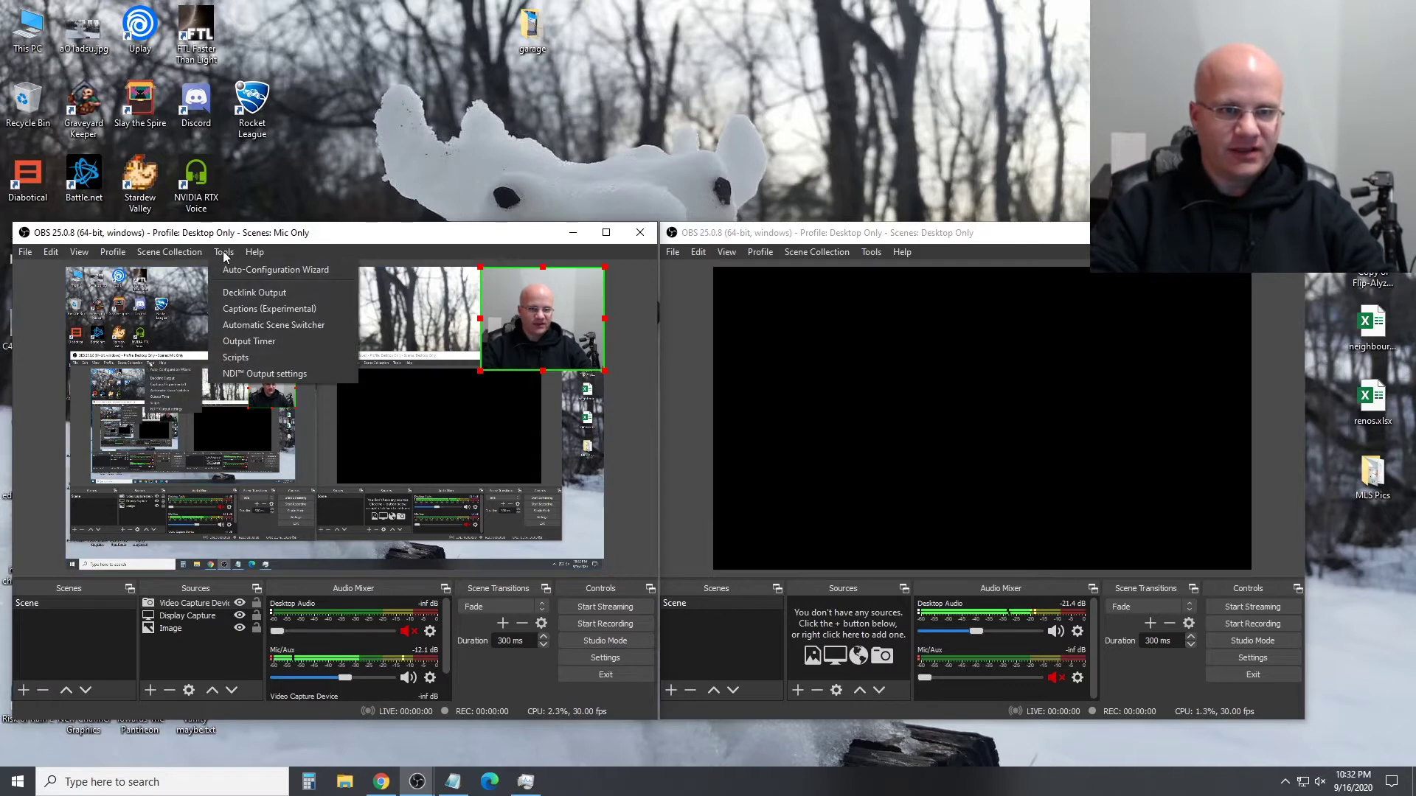
left_click(262, 374)
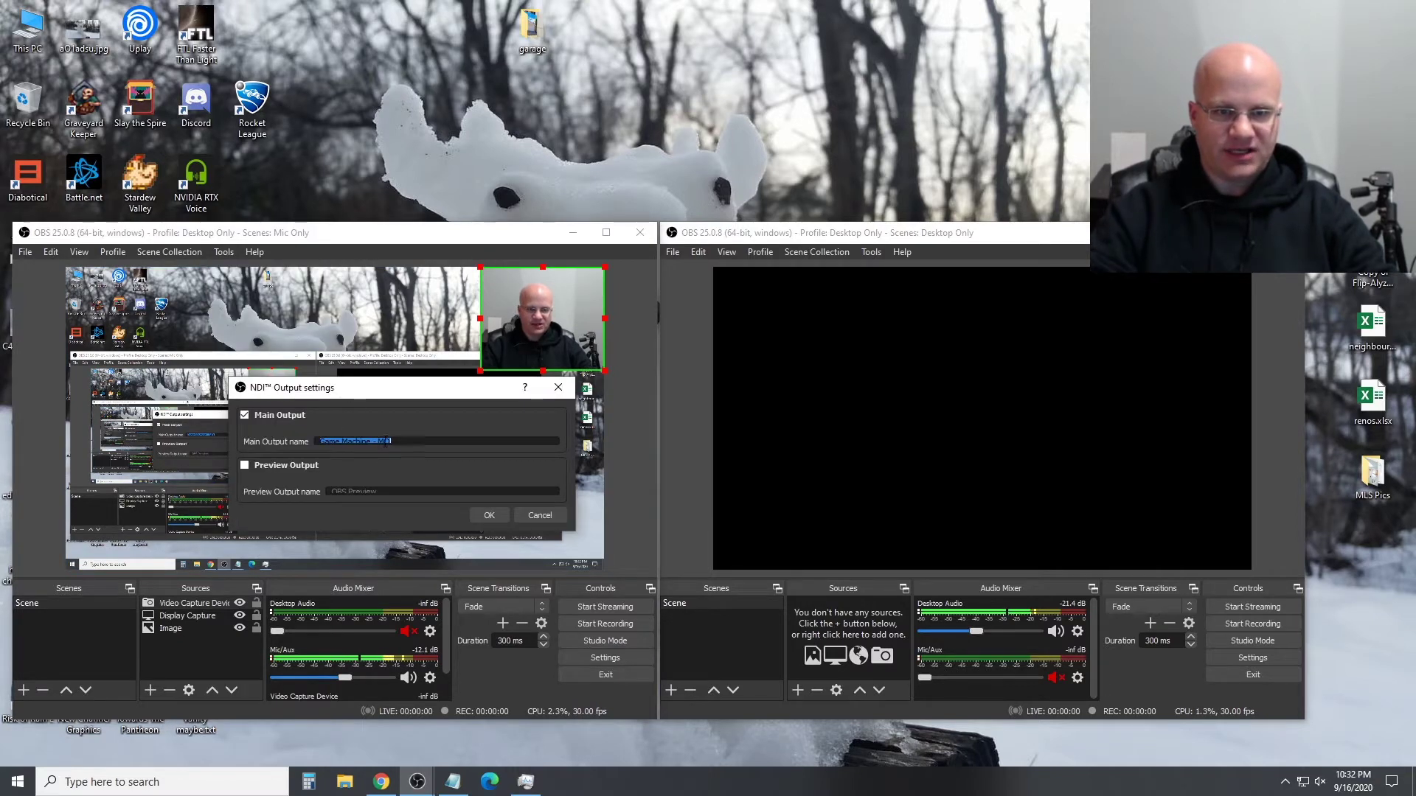
left_click(558, 387)
Check the NDI main output name of the OBS instance using the Desktop Only scenes
left_click(872, 253)
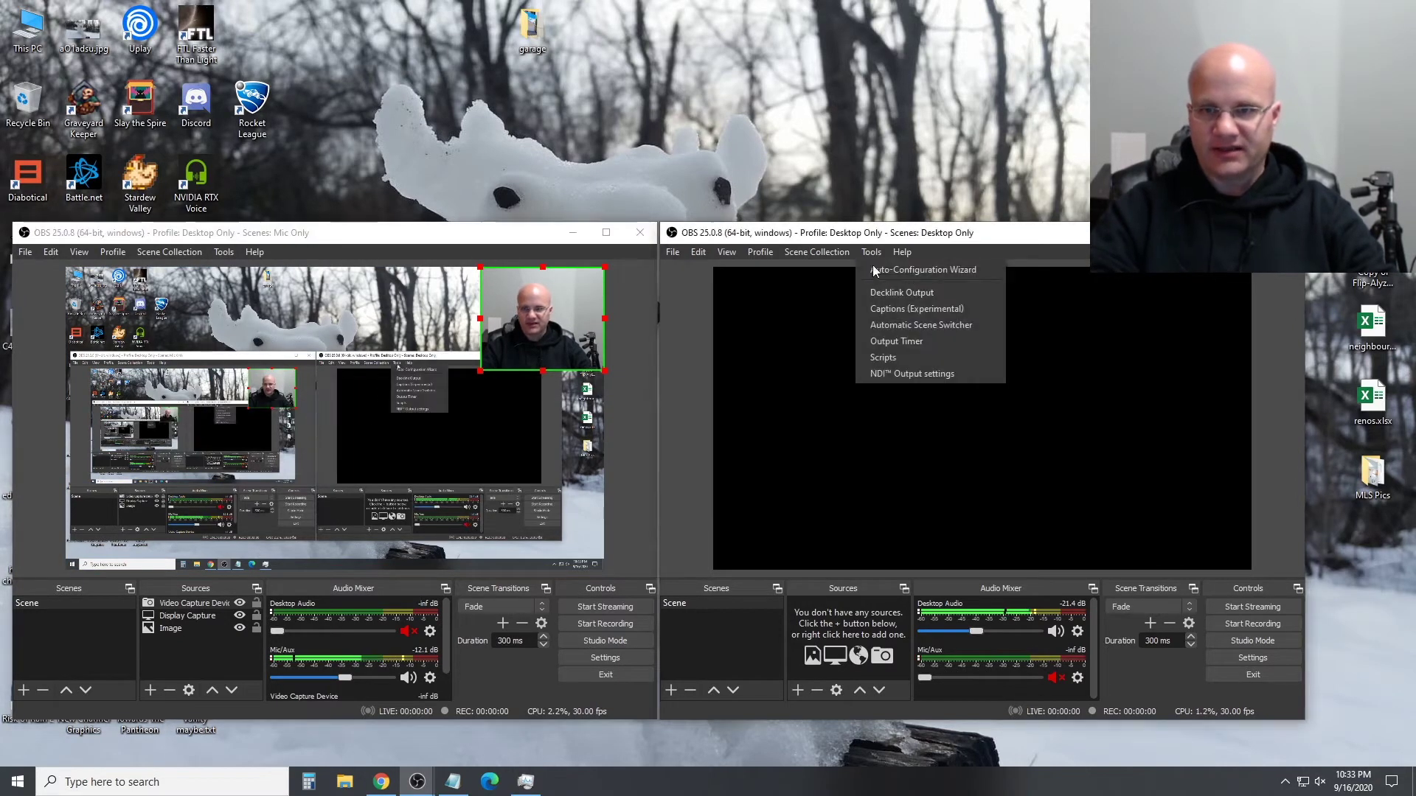
left_click(912, 374)
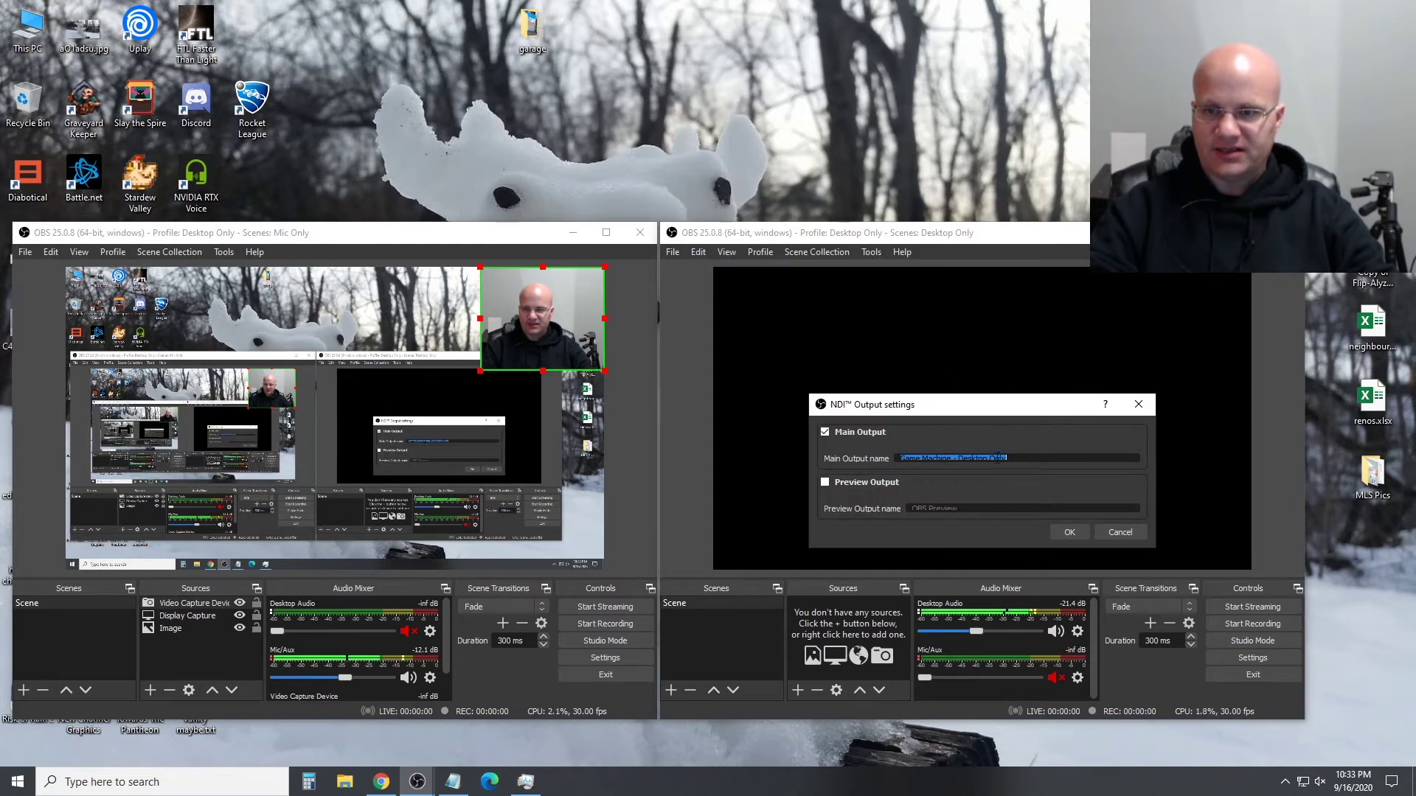
left_click(1138, 405)
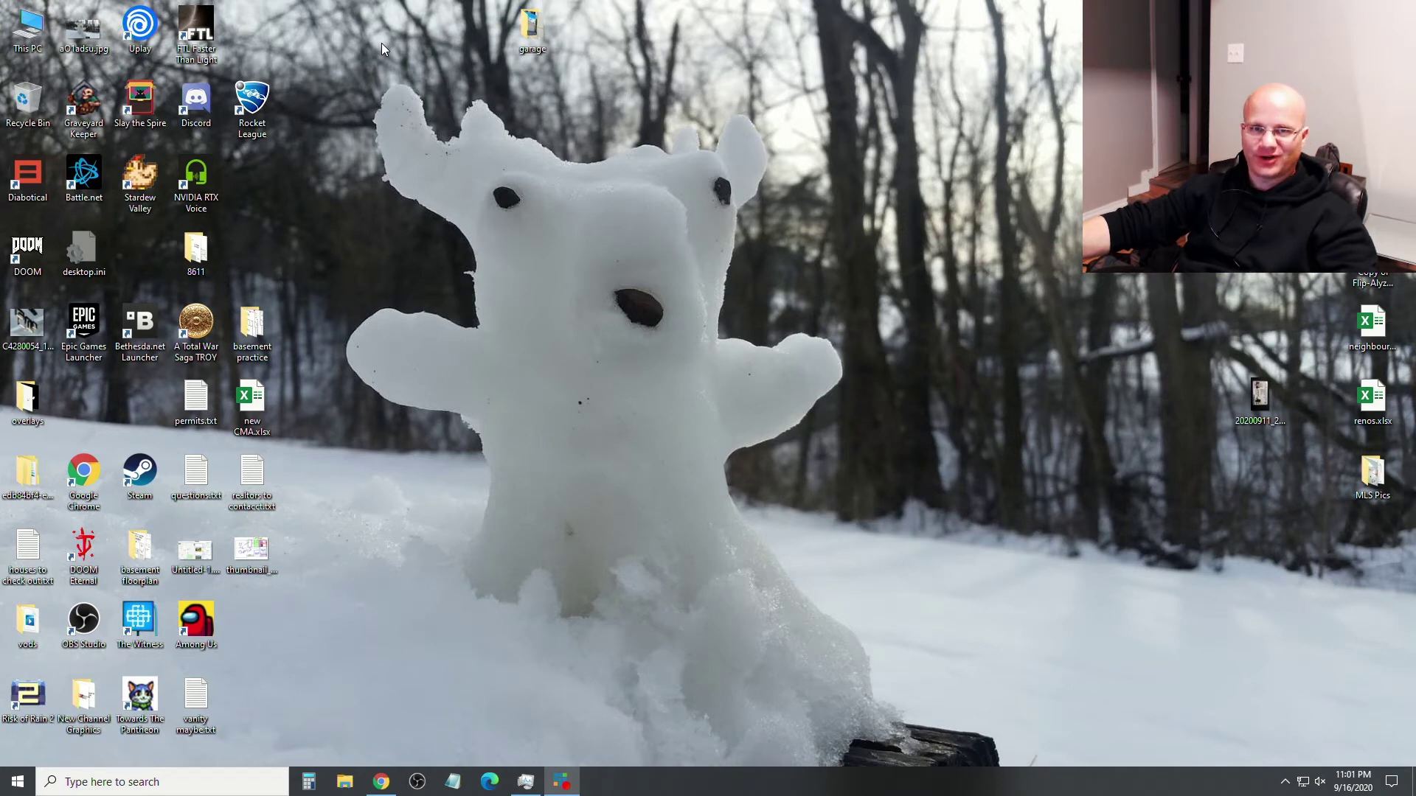
Bring up OBS, launch a second instance despite the one already running, and place the two windows side by side
left_click(429, 780)
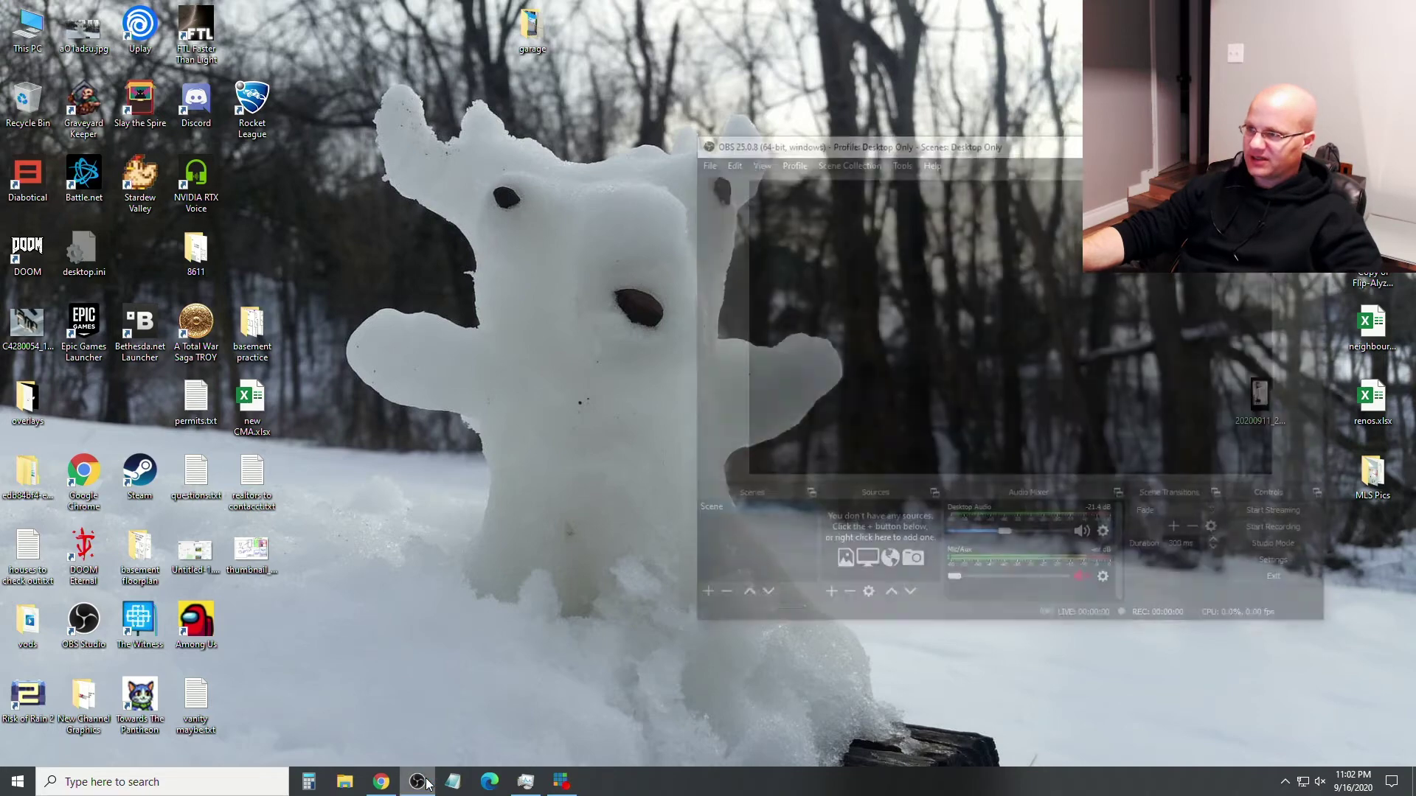
right_click(417, 784)
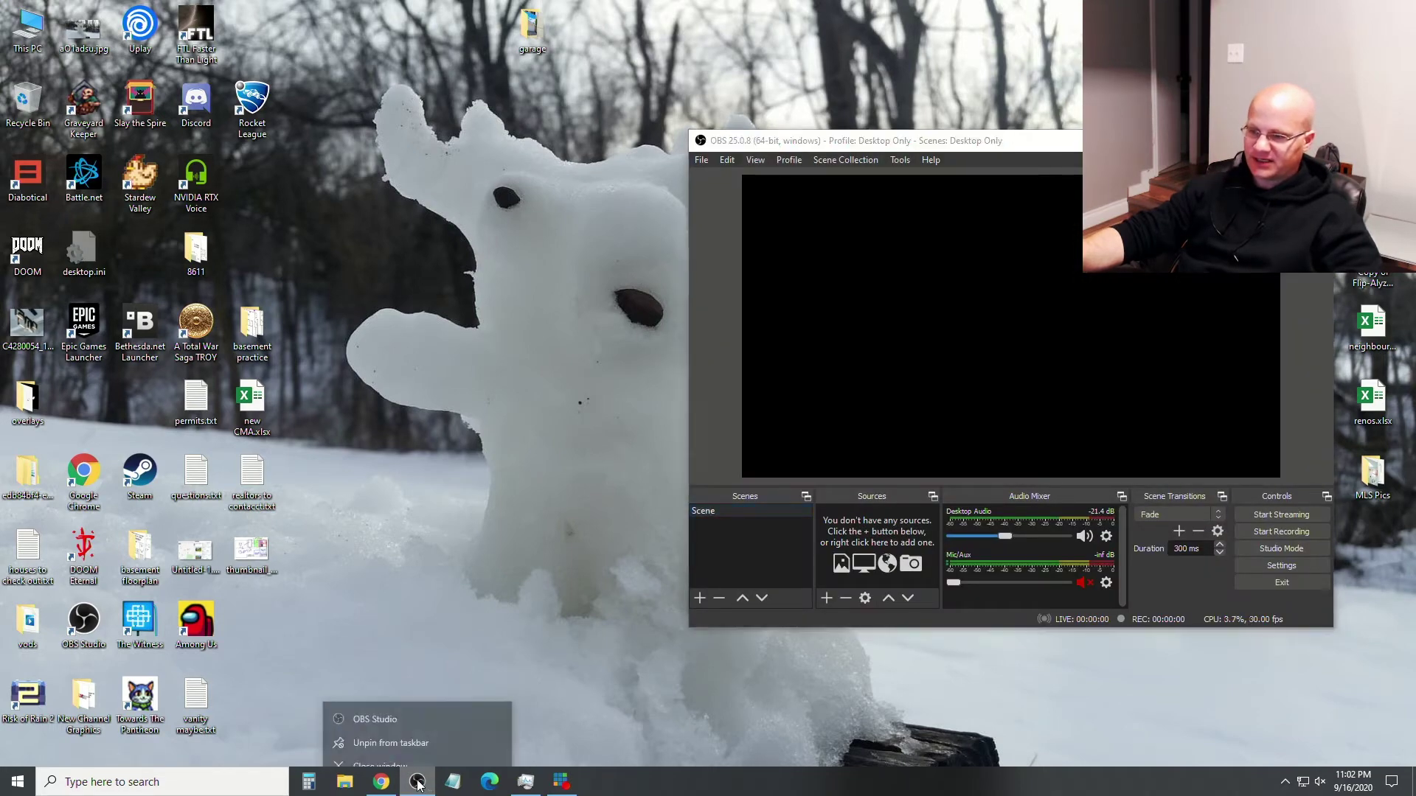
left_click(407, 703)
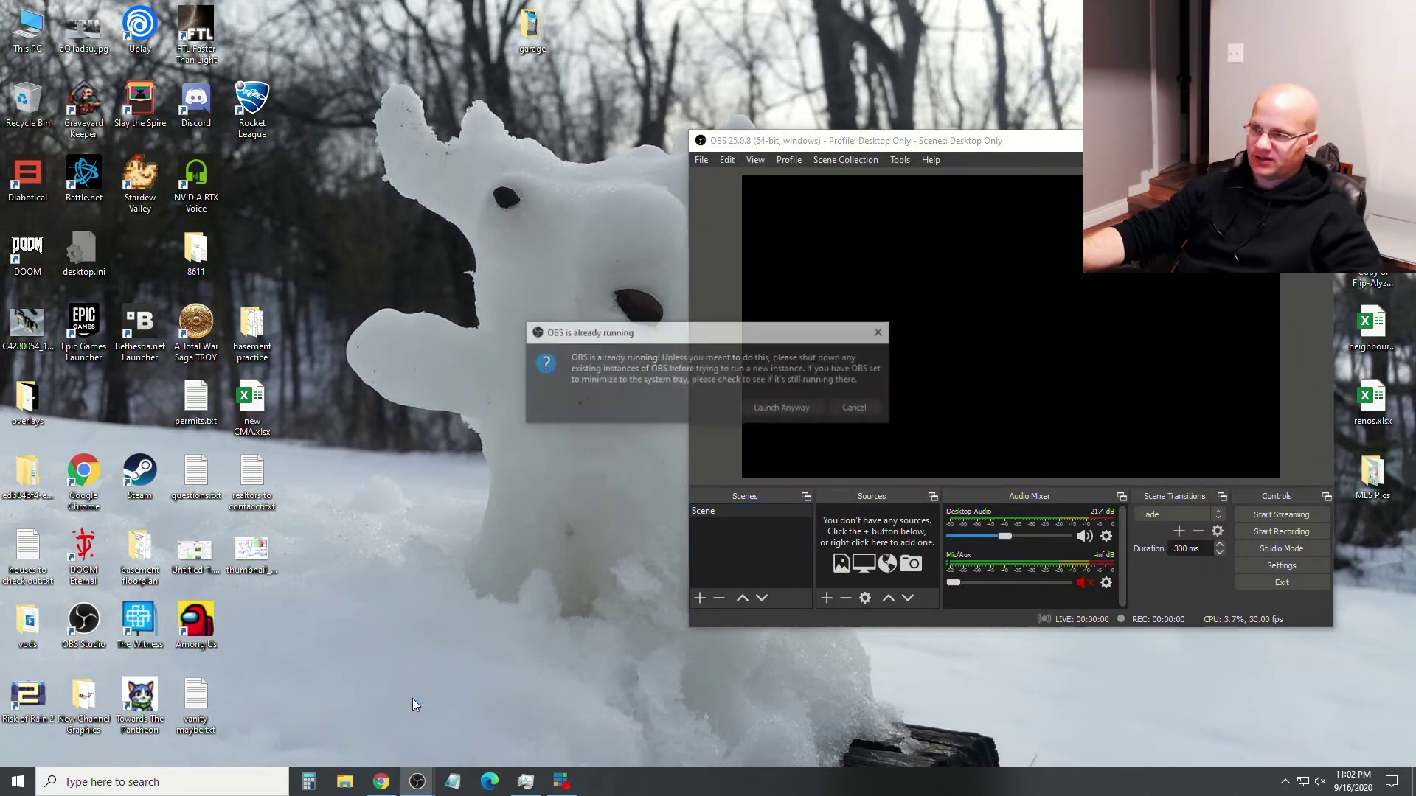
left_click(768, 409)
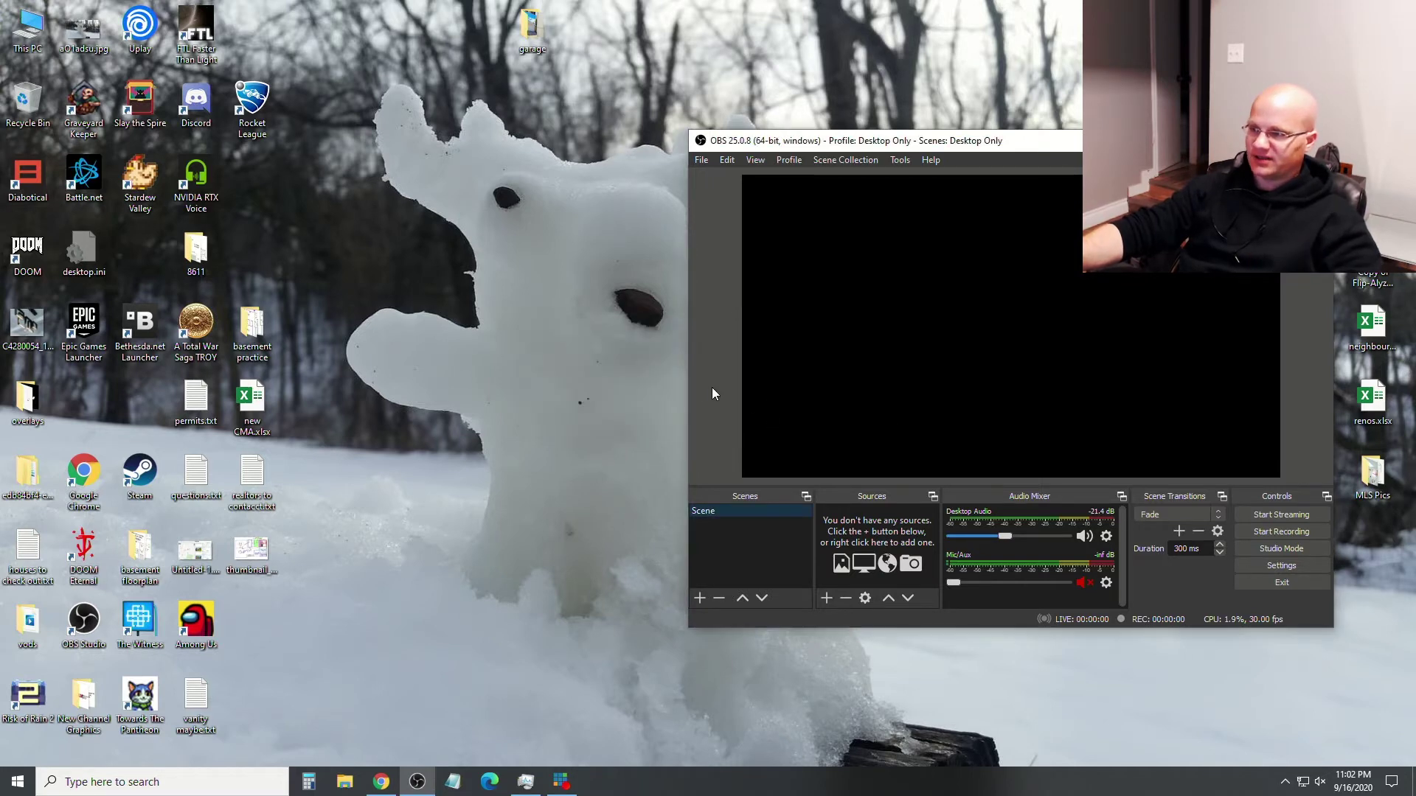
left_click_drag(361, 135, 374, 148)
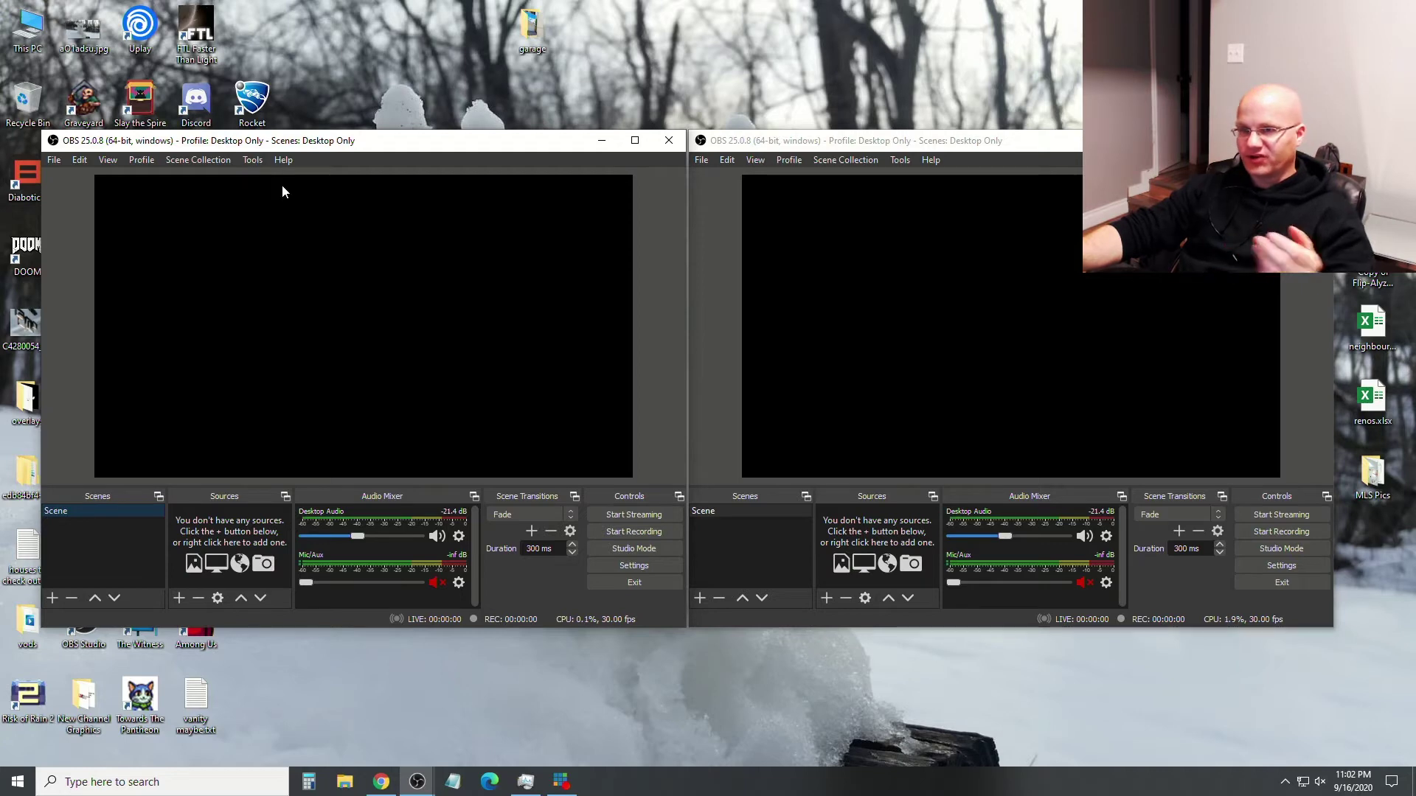
Check the NDI main output name in both OBS instances, leaving the settings as they are
left_click(252, 160)
left_click(286, 284)
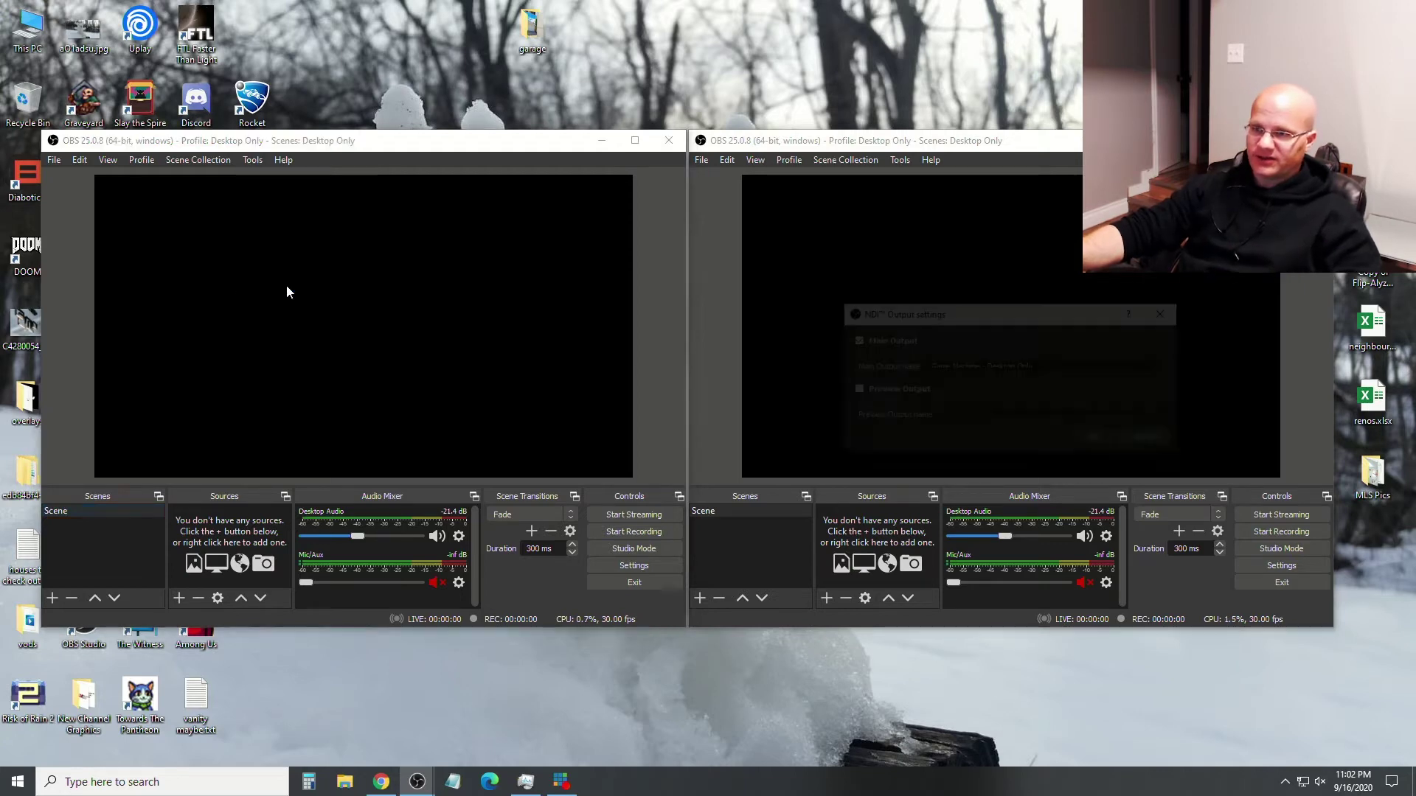
left_click(1167, 312)
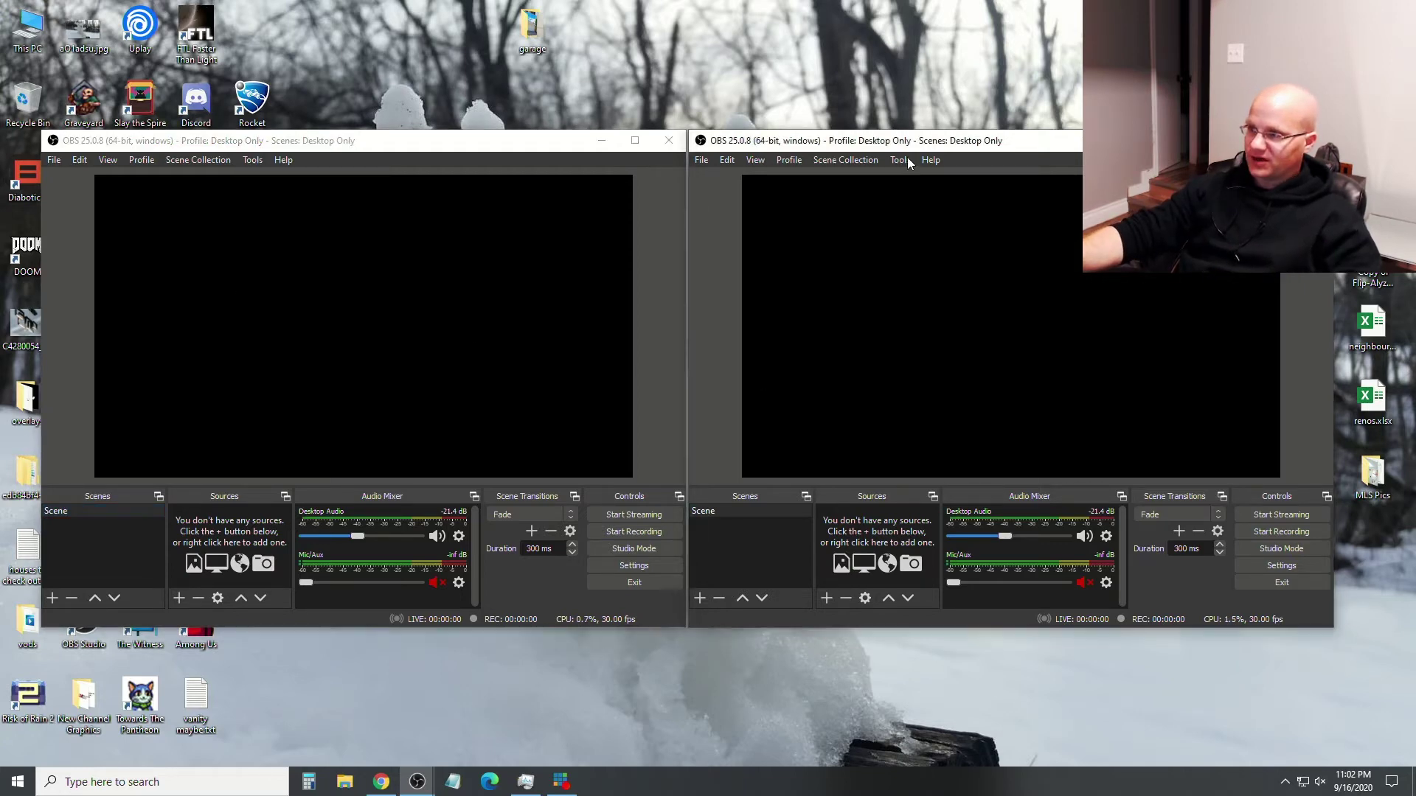
left_click(900, 160)
left_click(935, 285)
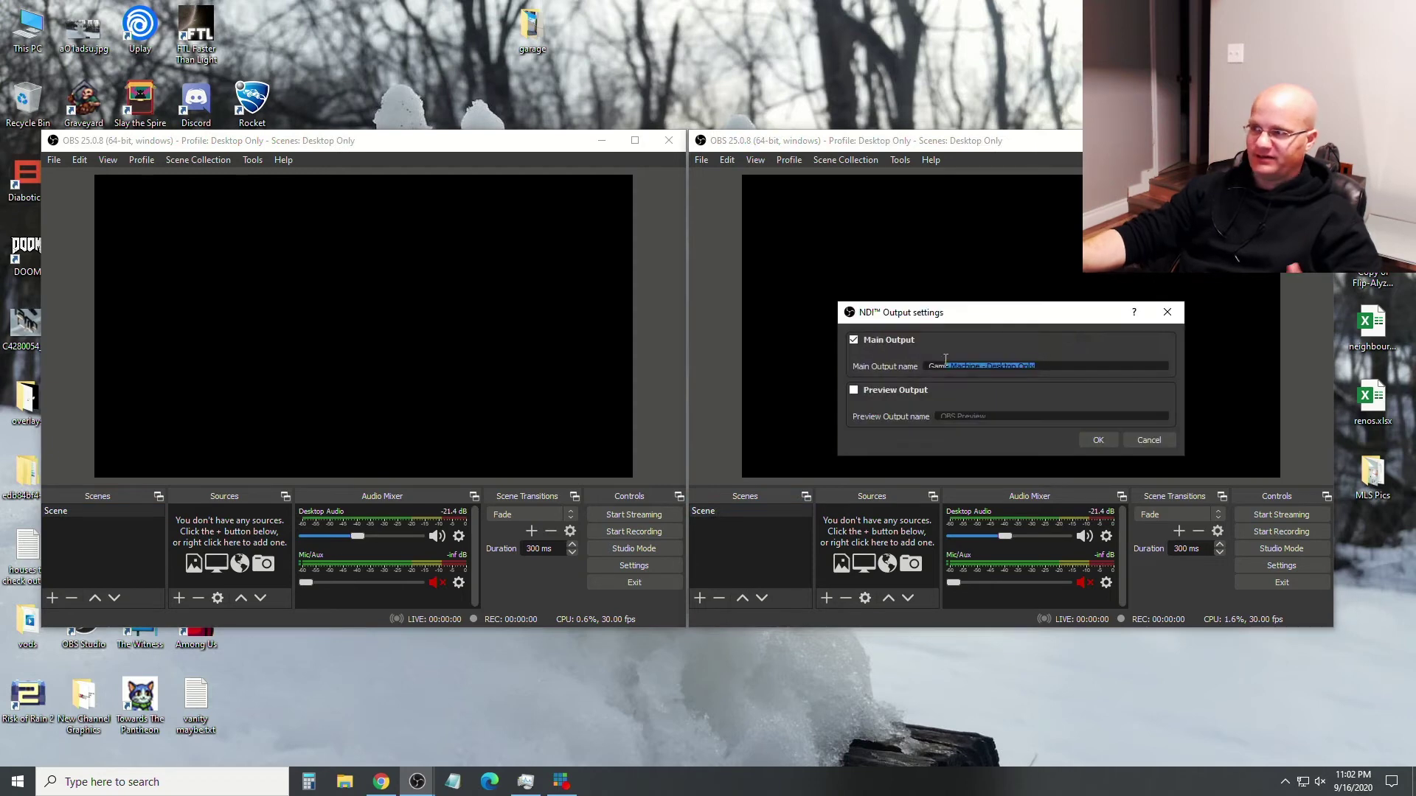
left_click(1168, 313)
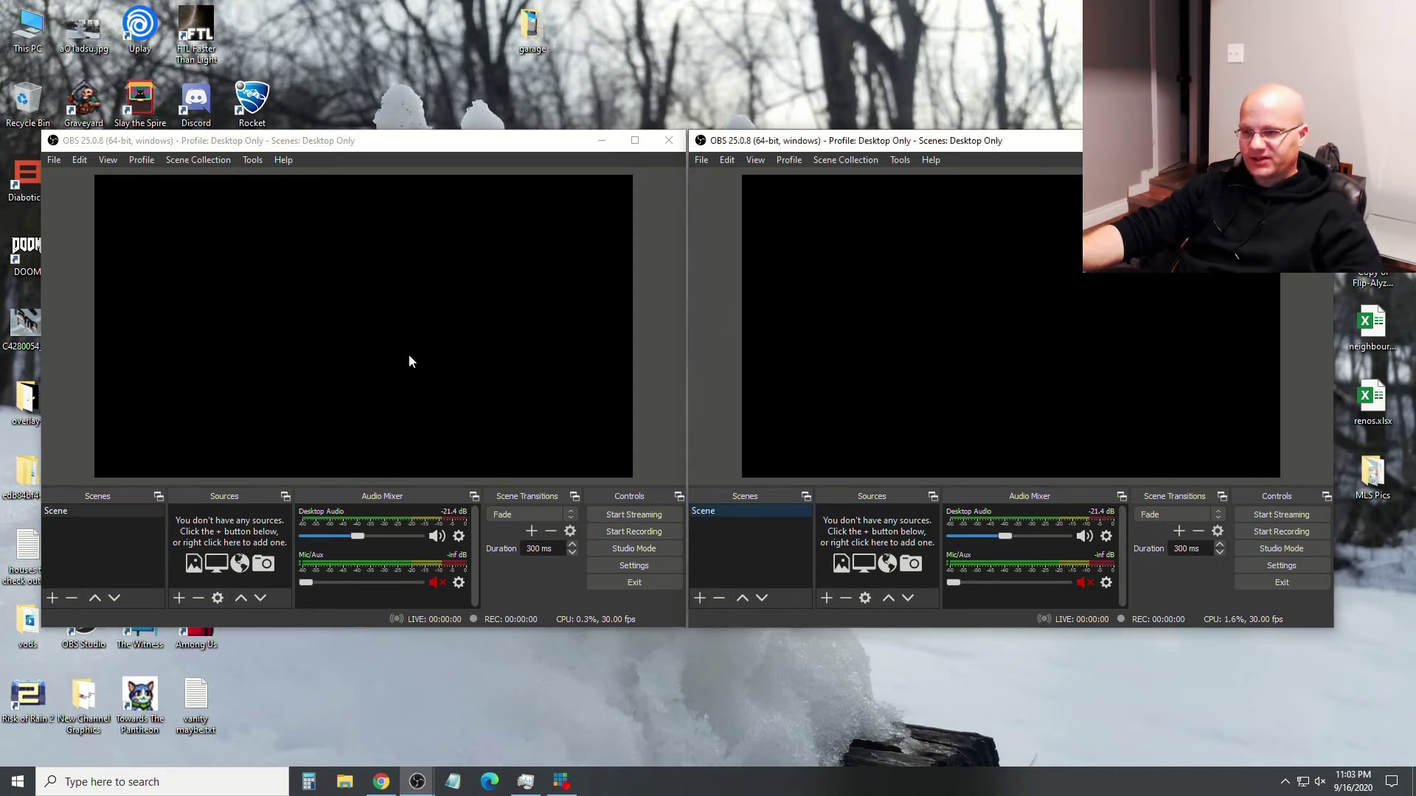
Switch the newly launched OBS instance to the mic only profile
left_click(140, 160)
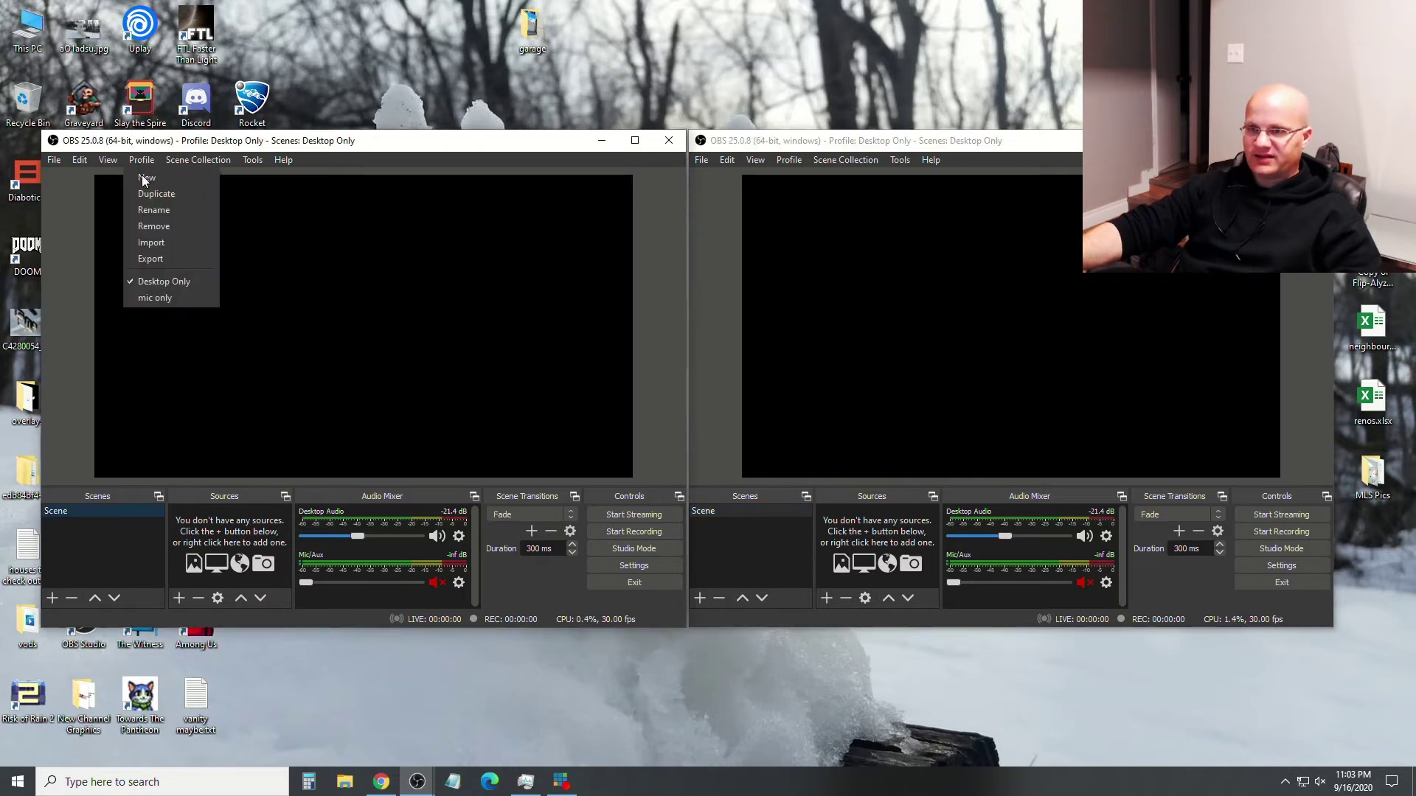
left_click(162, 298)
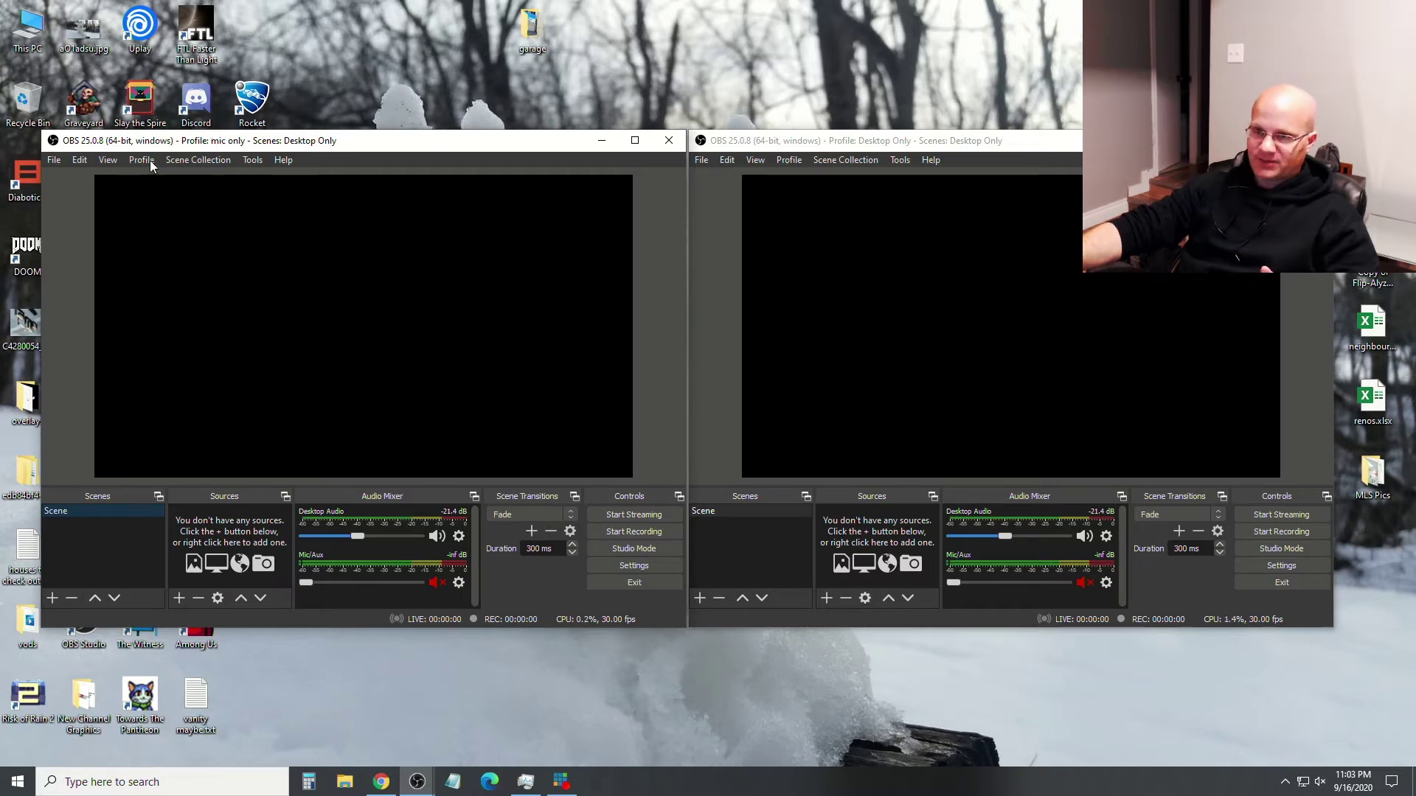
left_click(151, 165)
left_click(163, 281)
left_click(155, 160)
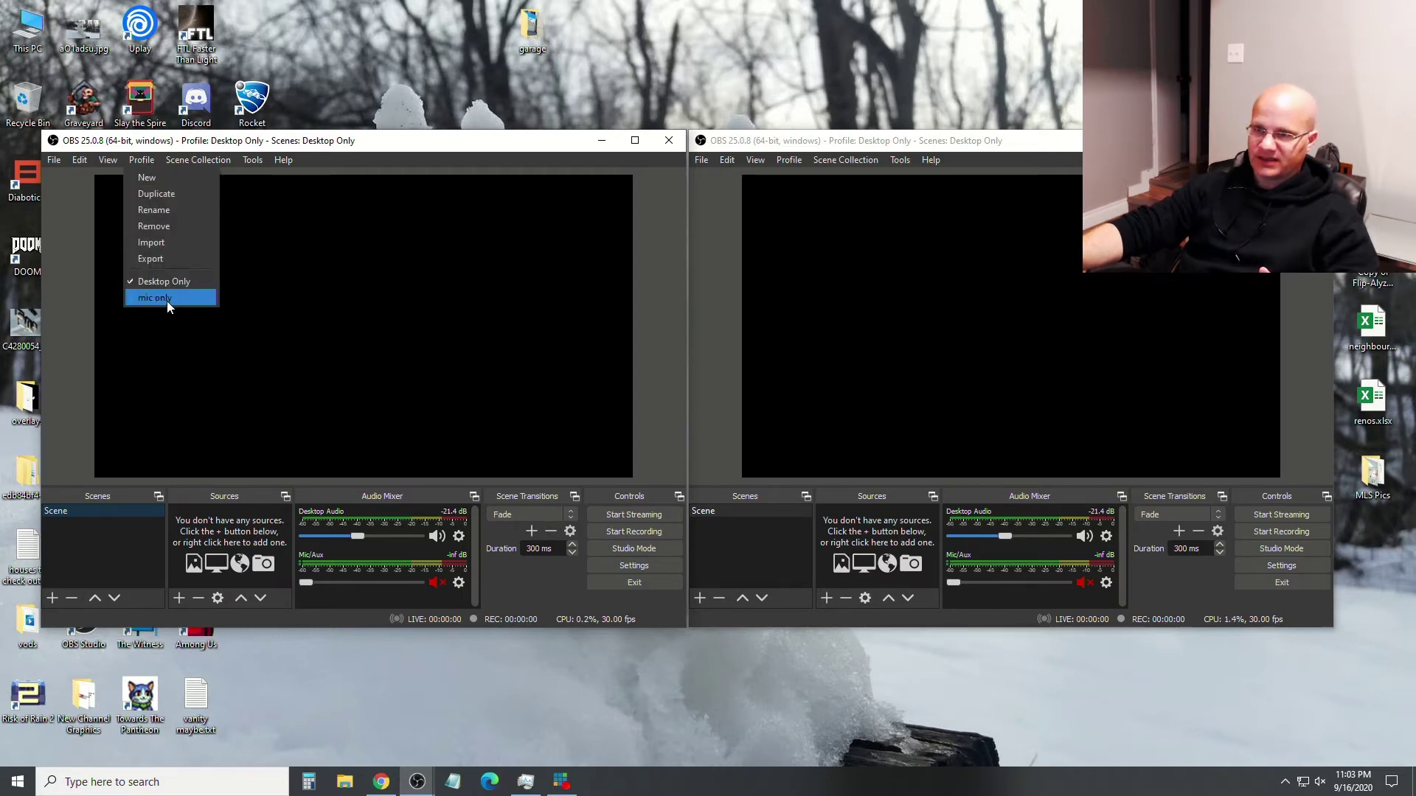
left_click(167, 299)
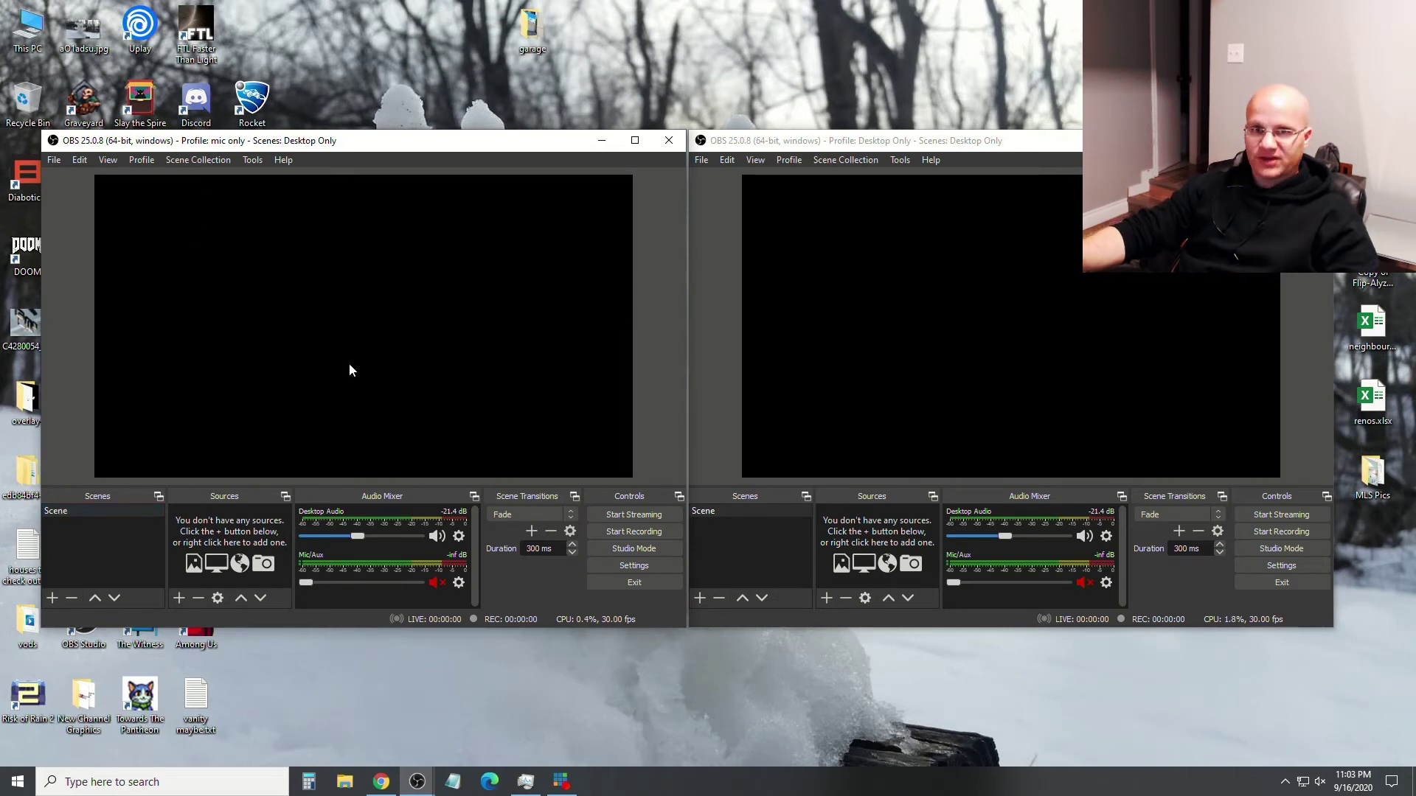
Load the Mic Only scene collection in the mic only instance and look over its display capture and image sources
left_click(206, 161)
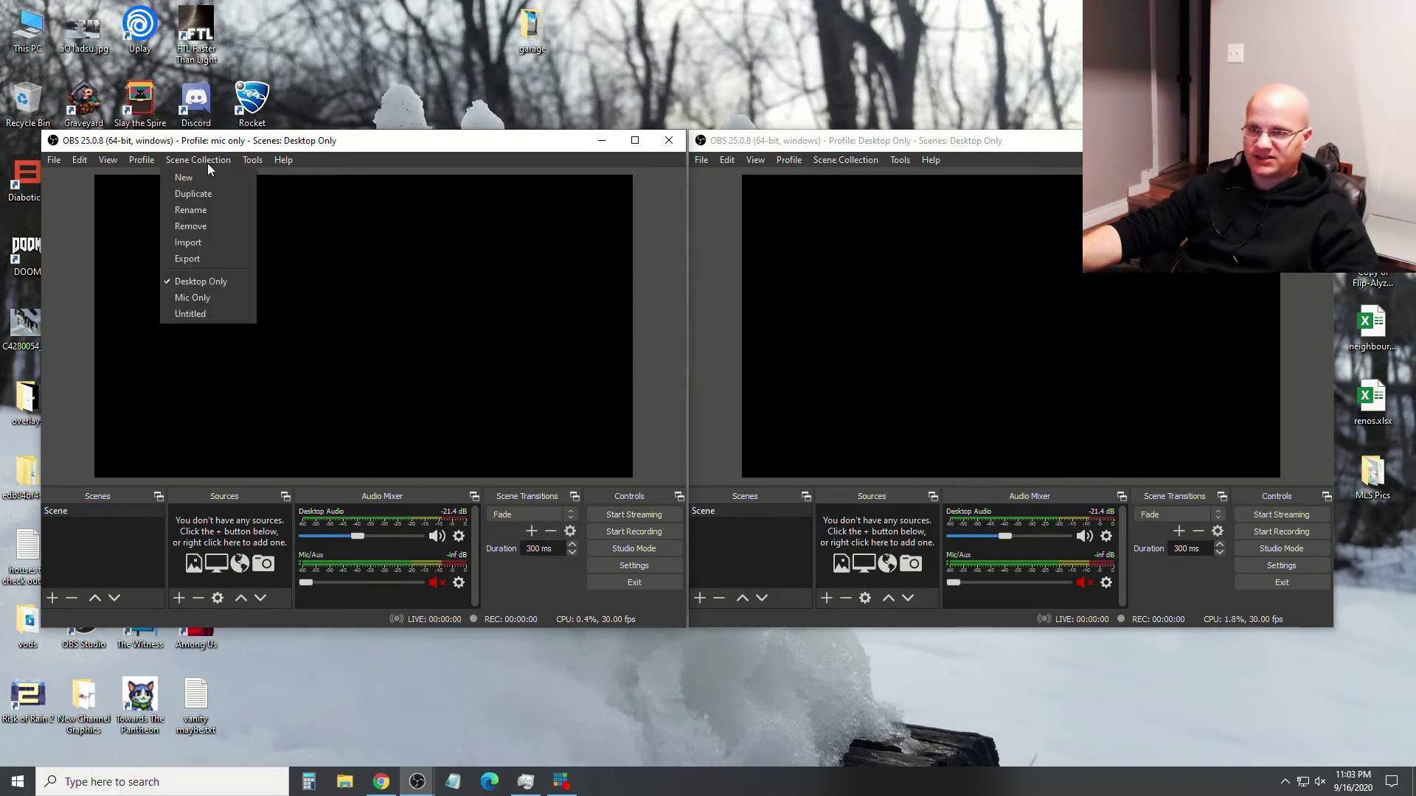
left_click(210, 298)
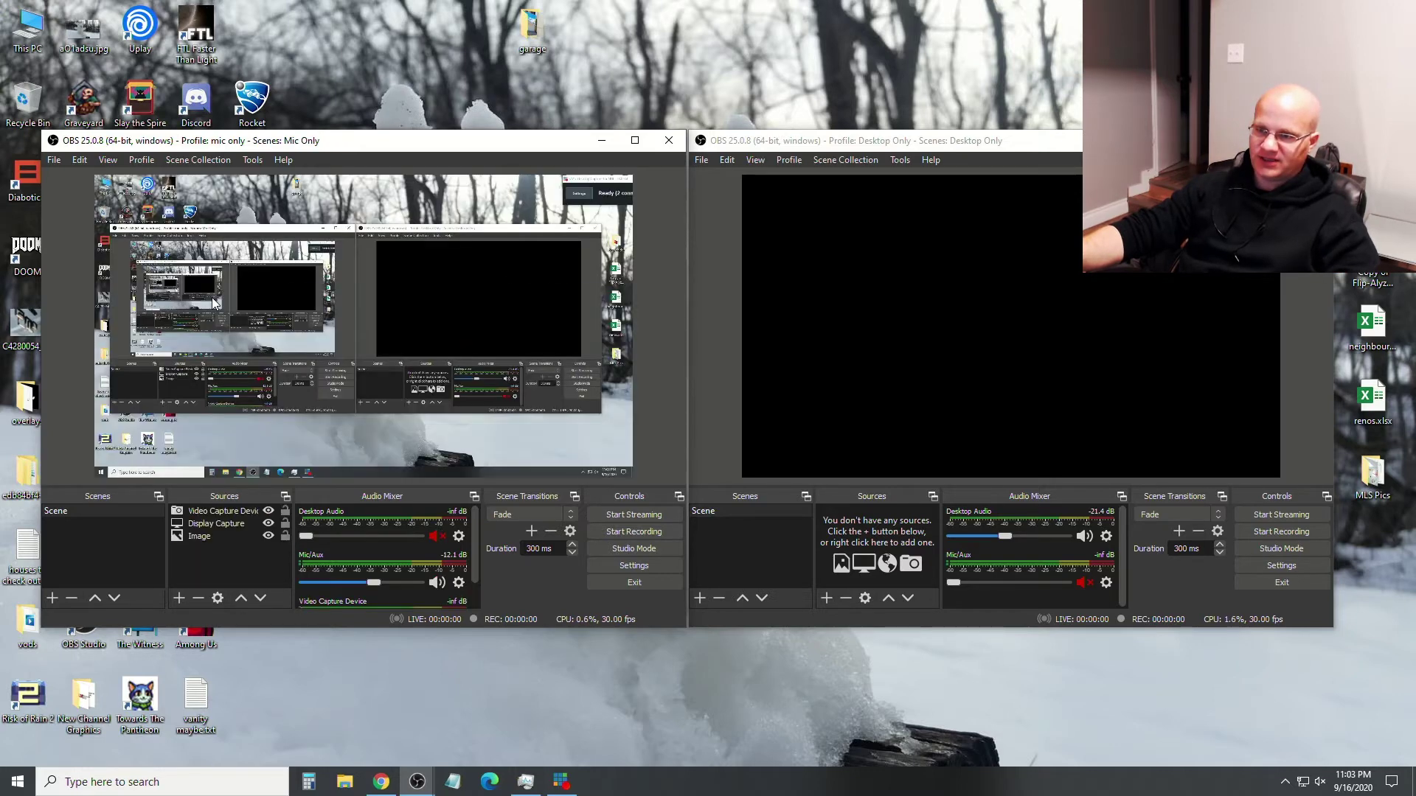
left_click(219, 525)
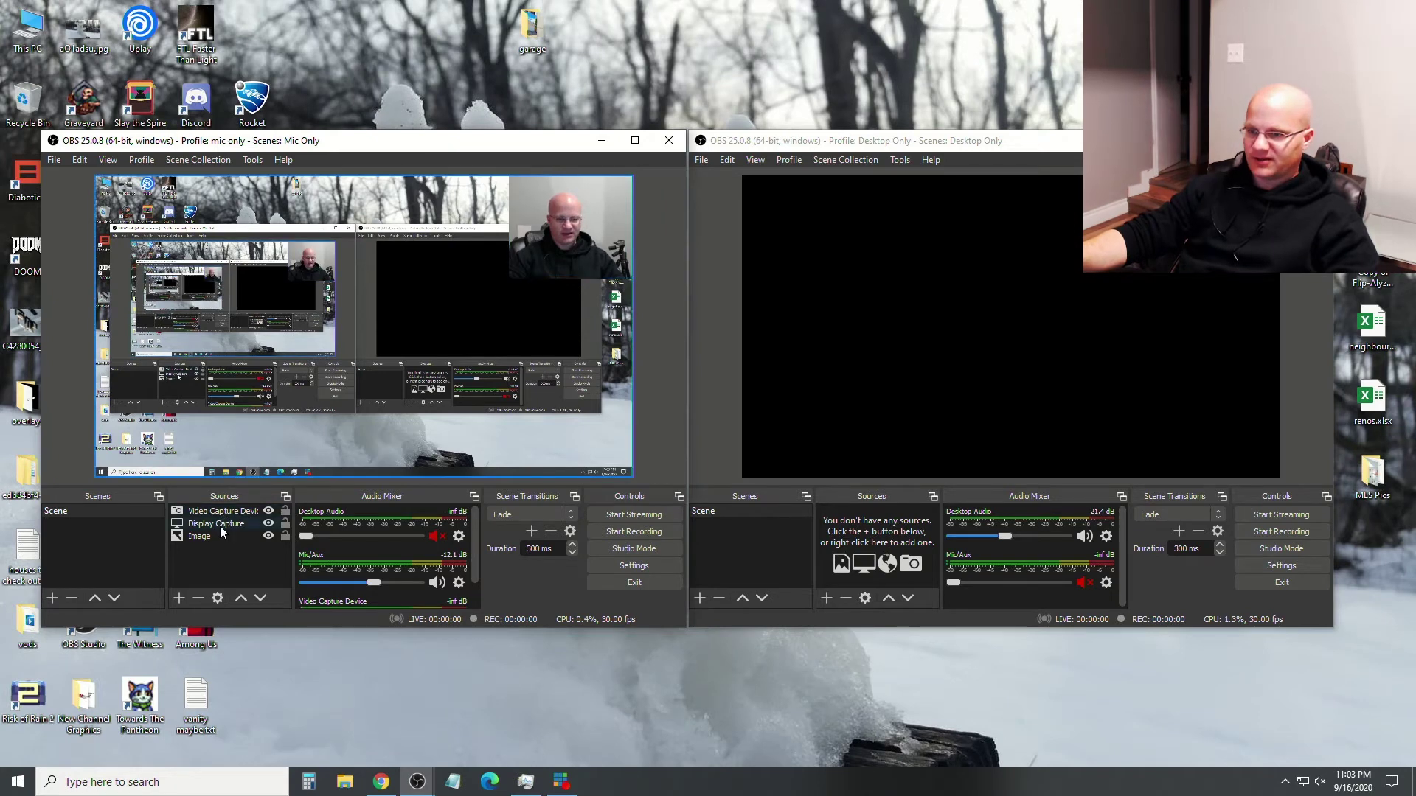
left_click(204, 538)
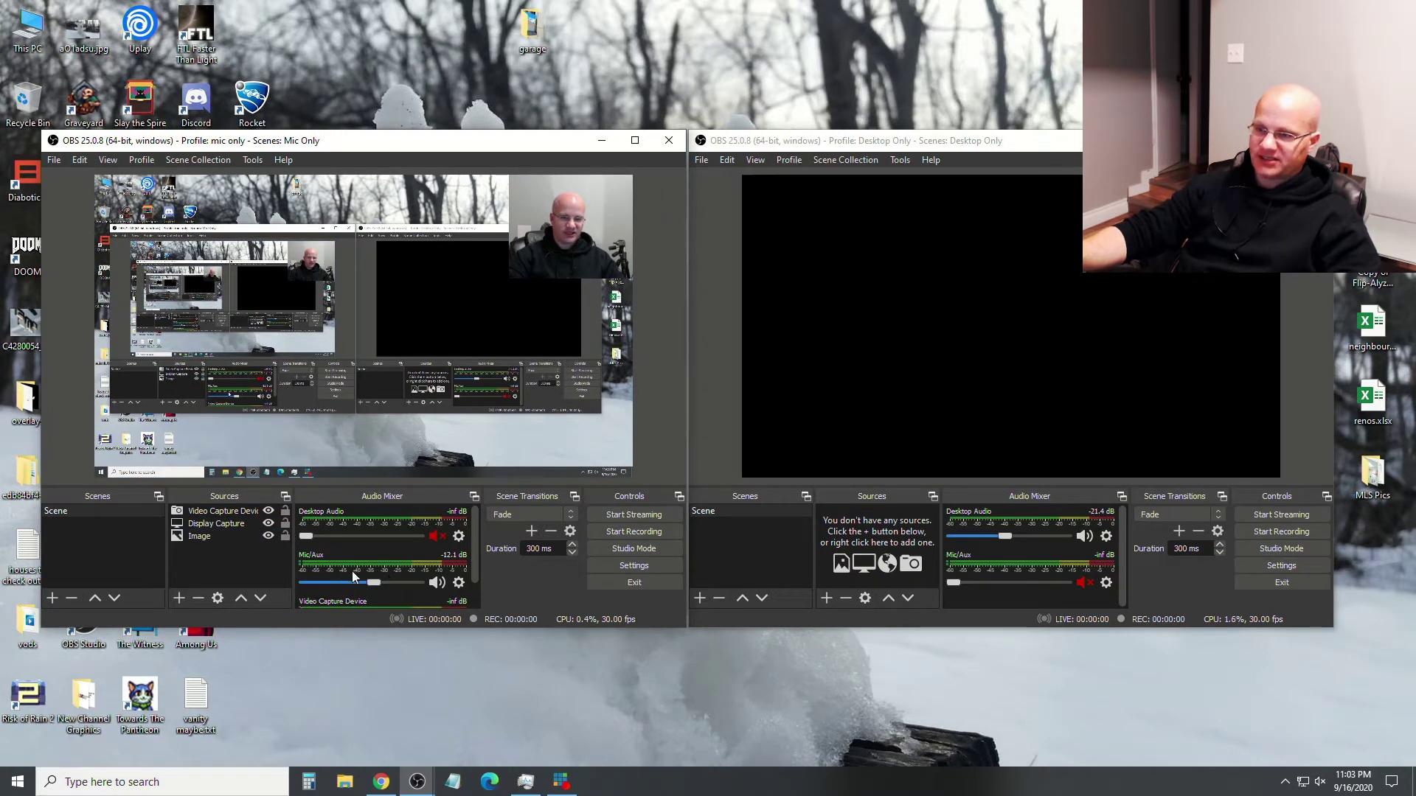
Compare the audio mixer of the Desktop Only scene collection with Mic Only in the same instance, ending on Mic Only
left_click(221, 160)
left_click(214, 282)
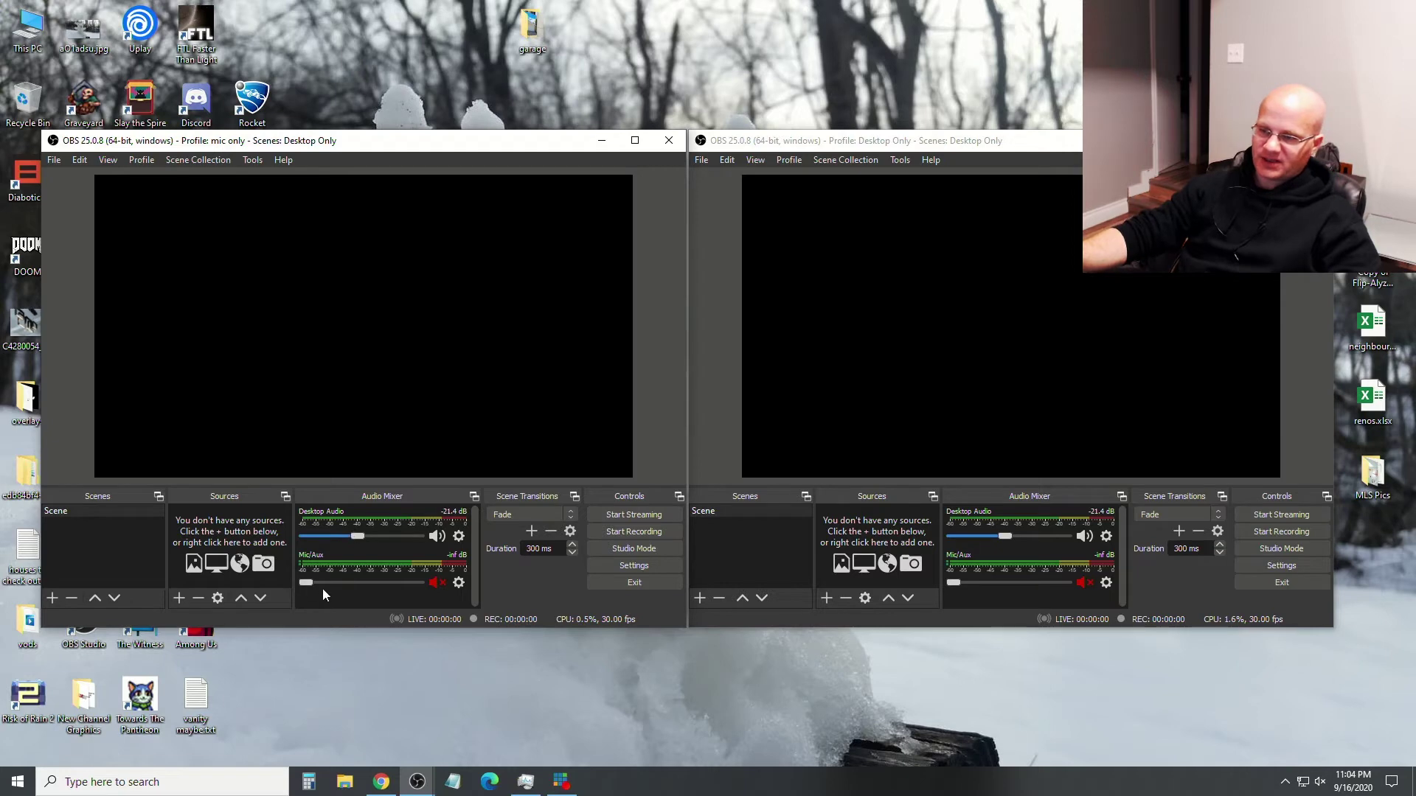
left_click(197, 160)
left_click(215, 299)
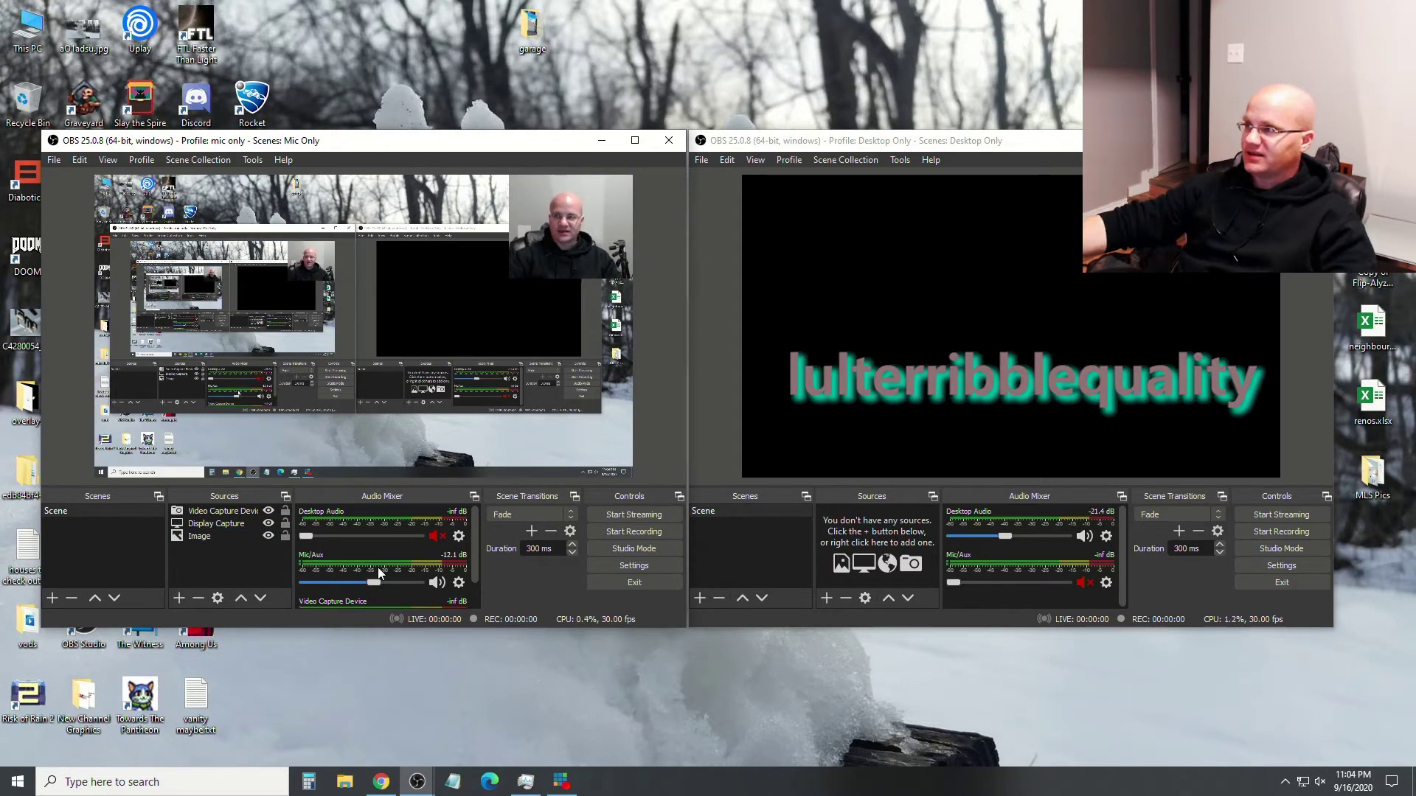
mouse_move(1187, 32)
left_mouse_down()
mouse_move(893, 42)
mouse_move(1187, 33)
left_mouse_up()
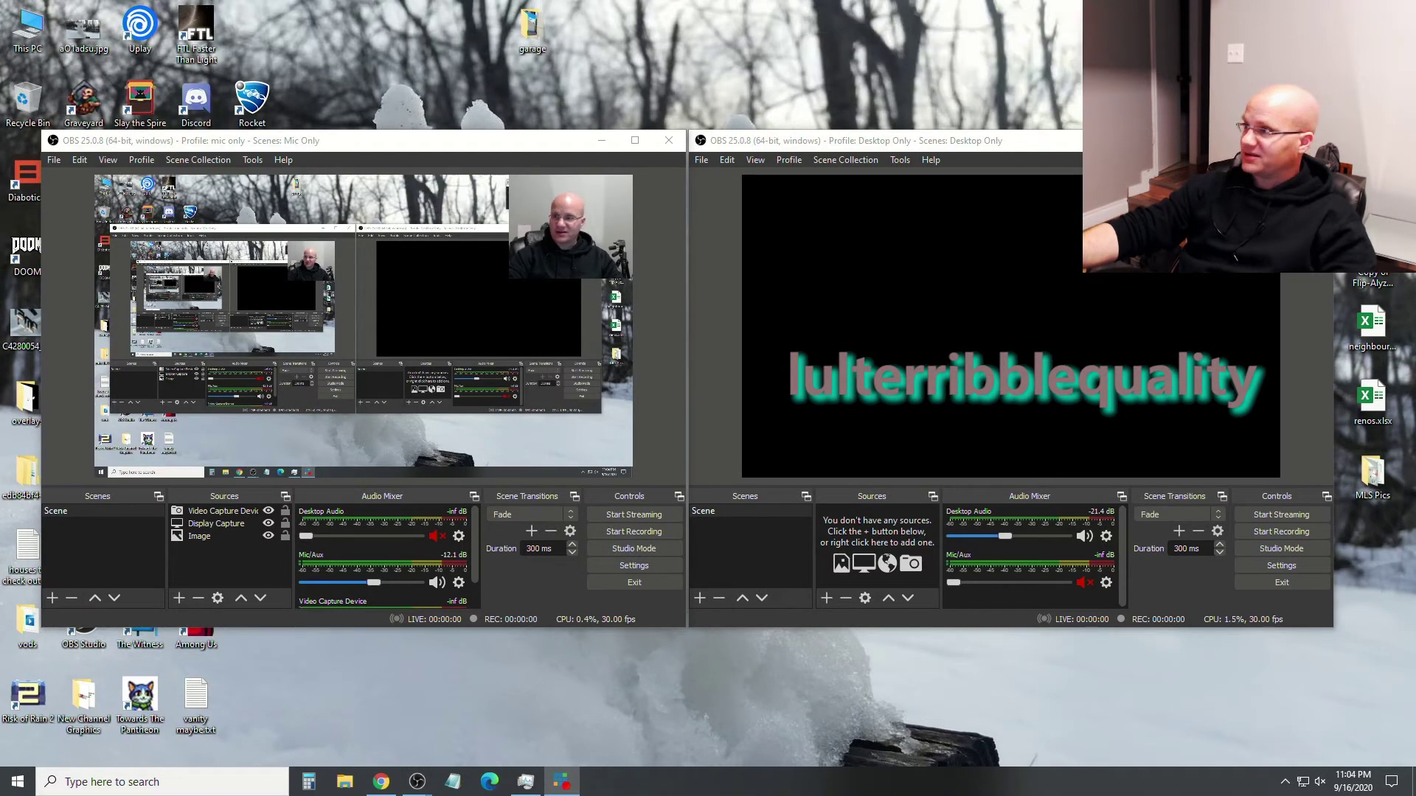
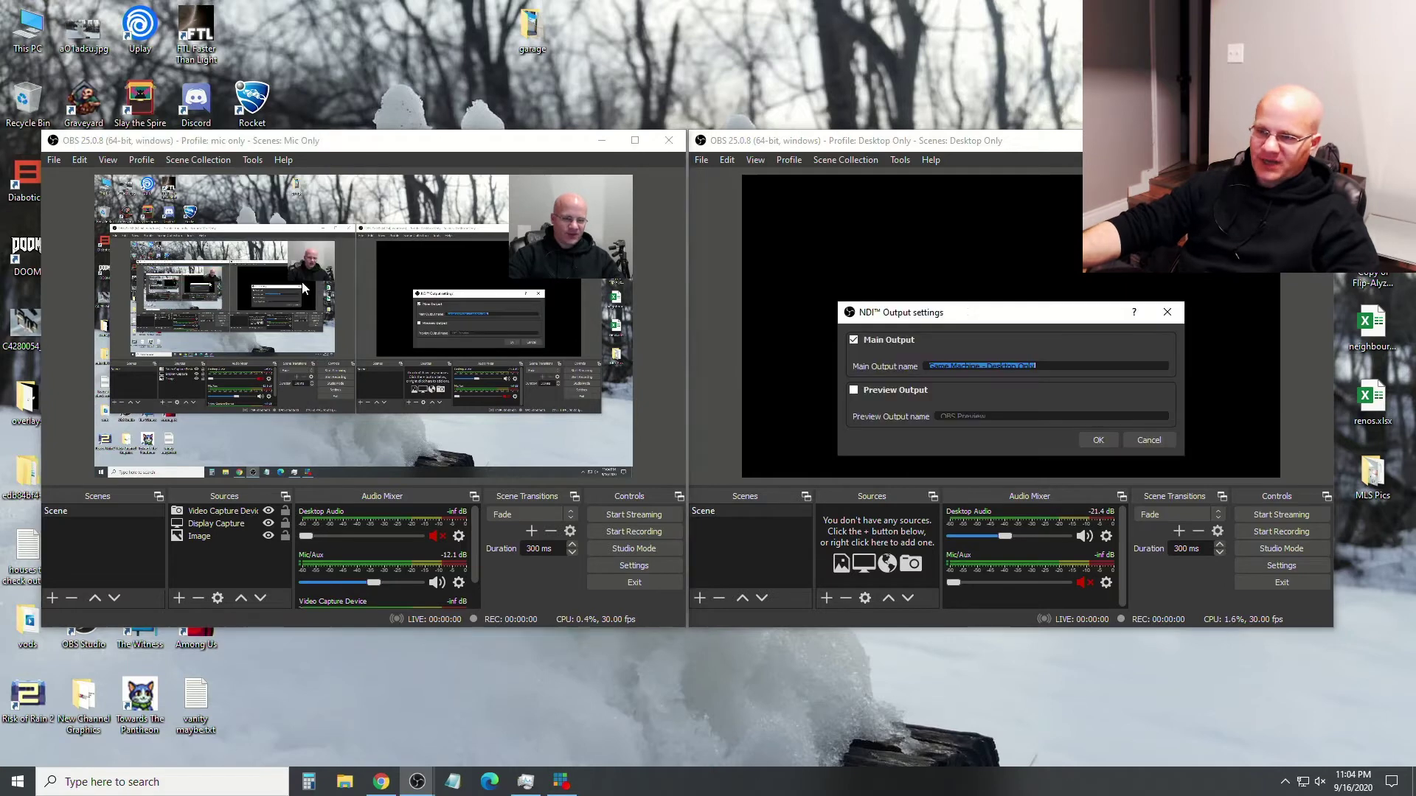
Move the NDI output settings dialog over the mic only instance, examine the main output name, and cancel without saving
left_click_drag(999, 317, 392, 324)
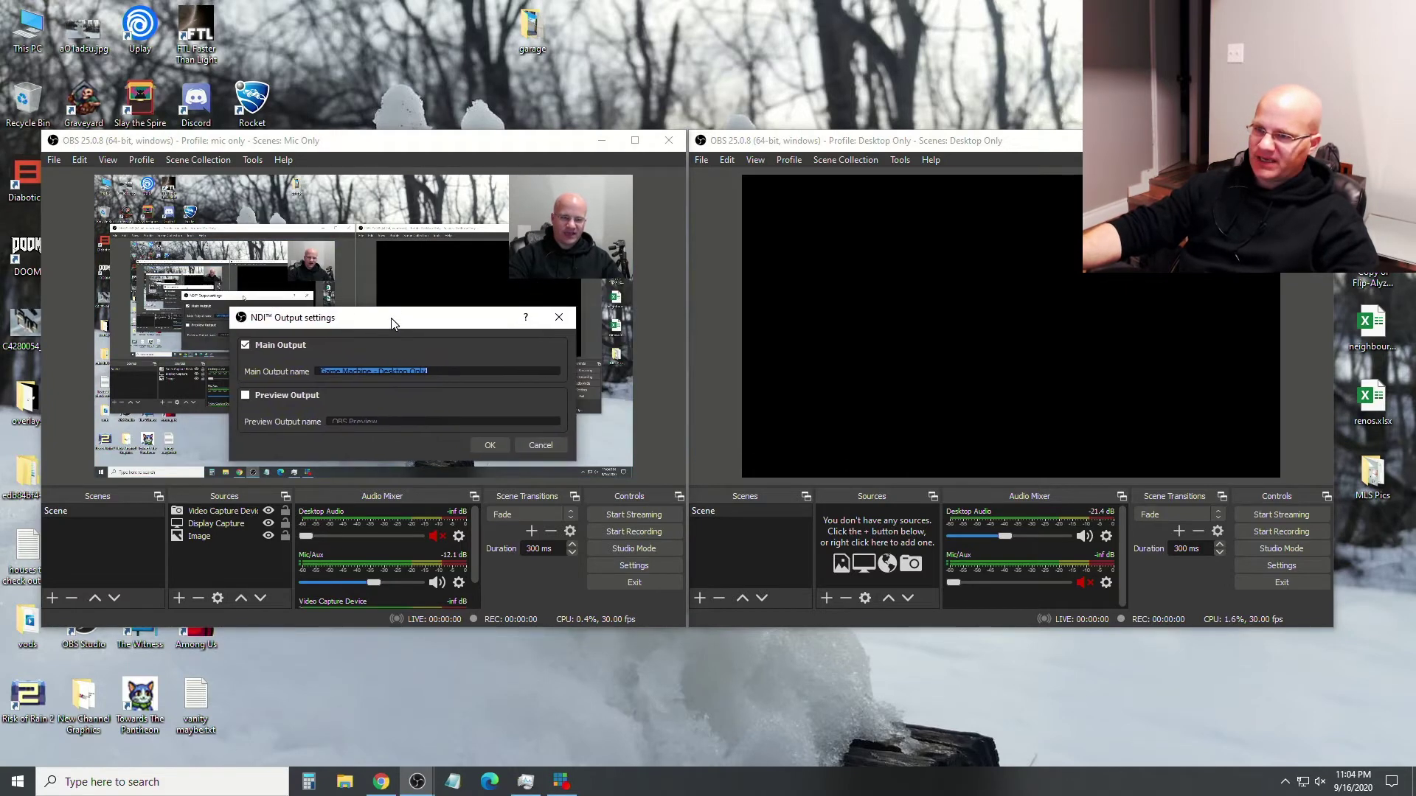
left_click(381, 372)
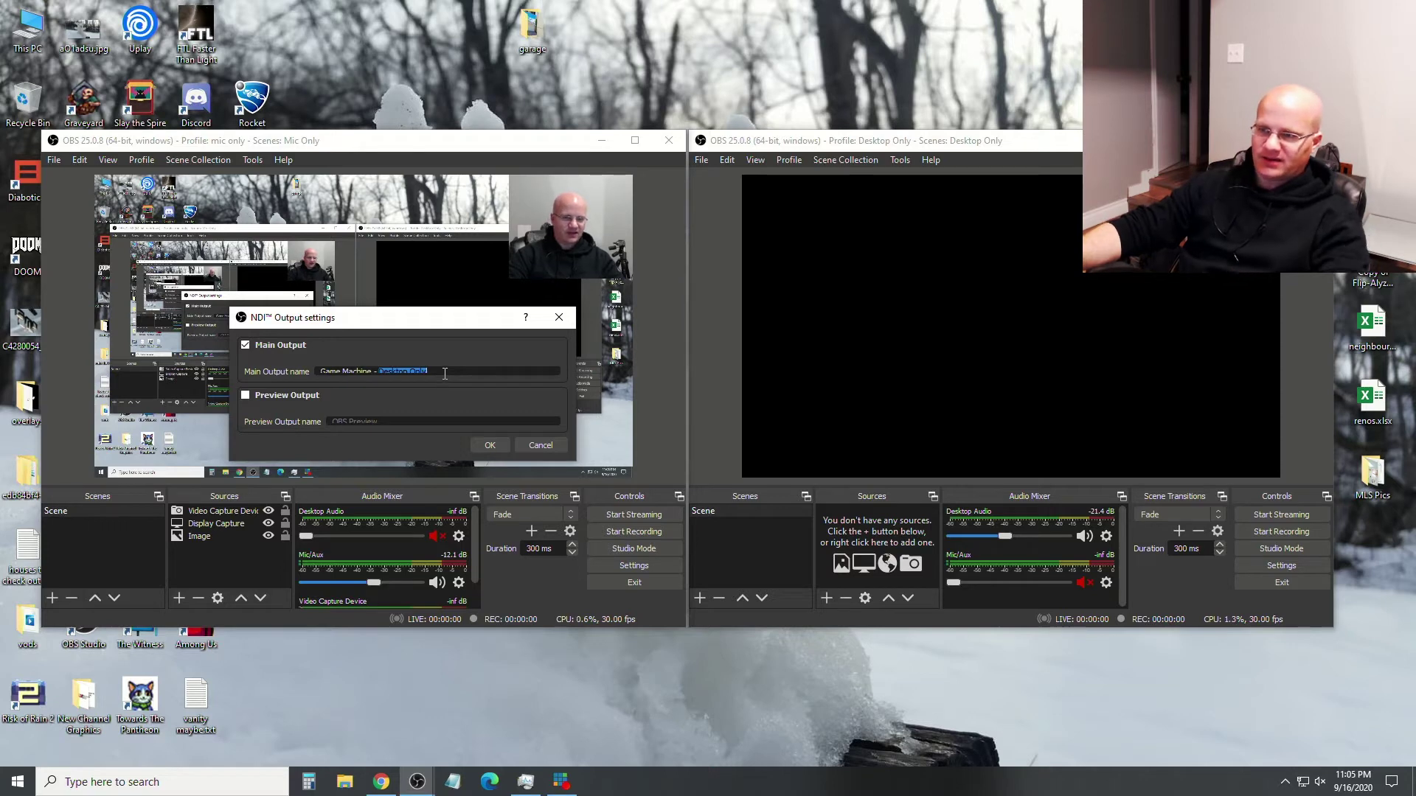
left_click(540, 445)
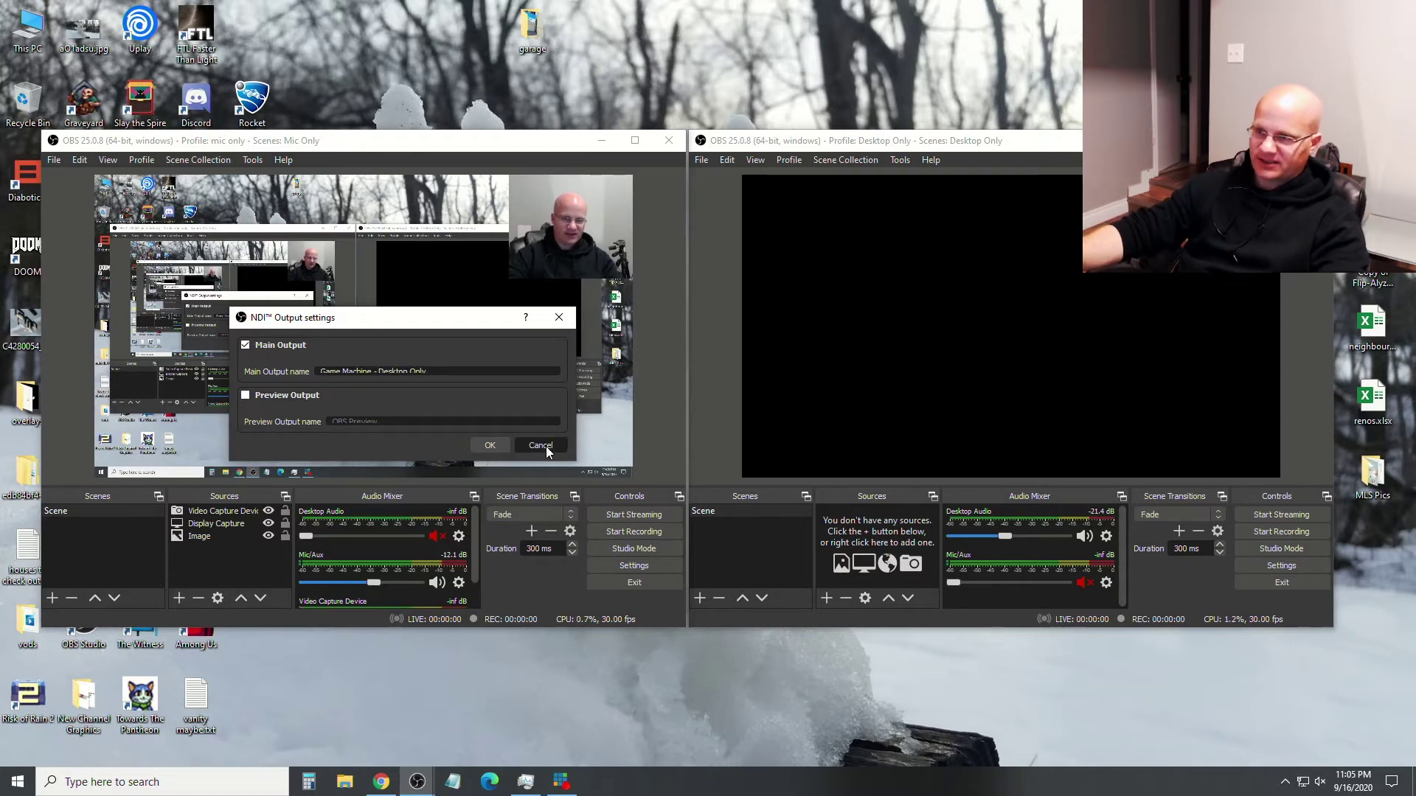
Switch the Mic Only scenes instance to the Desktop Only profile and check its NDI output settings without saving
left_click(142, 159)
left_click(168, 290)
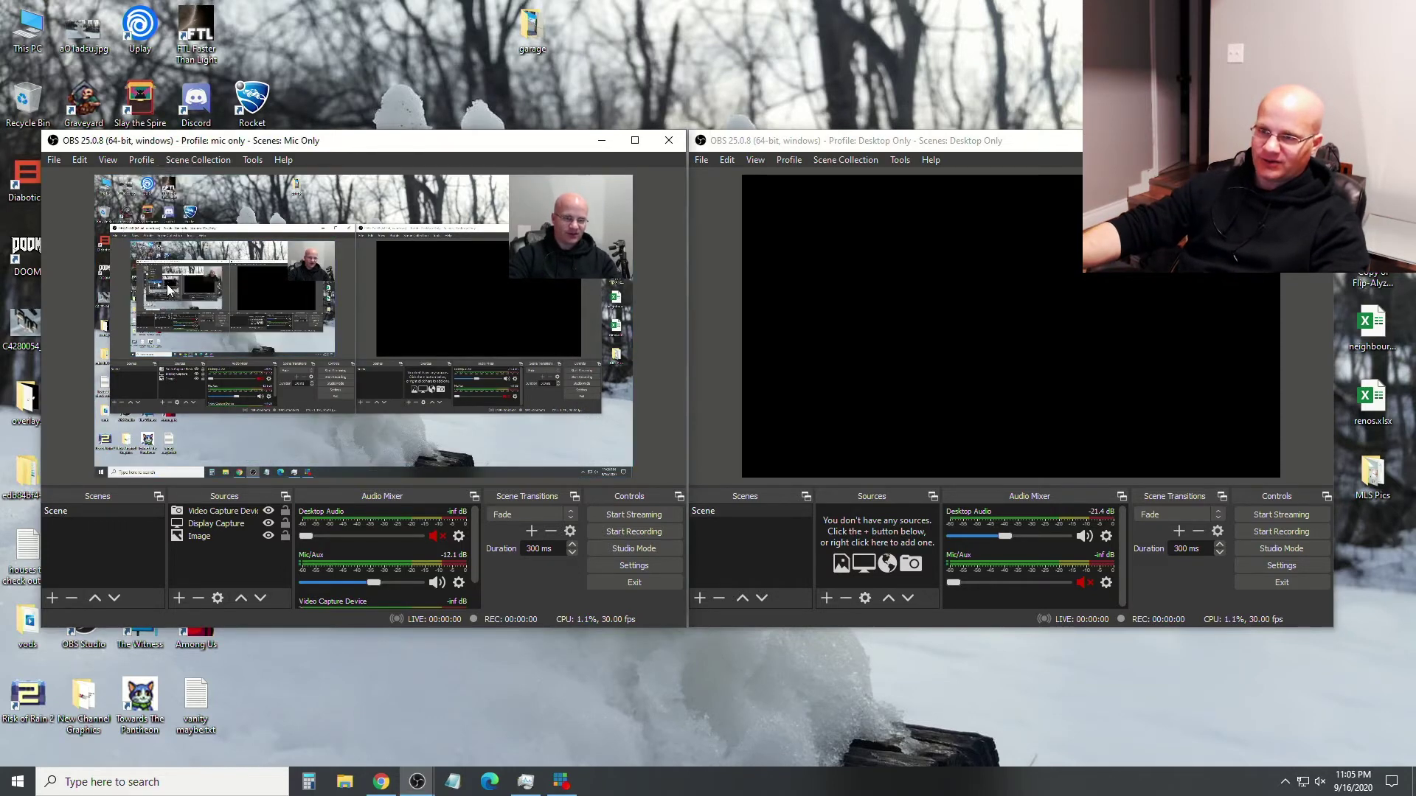
left_click(146, 164)
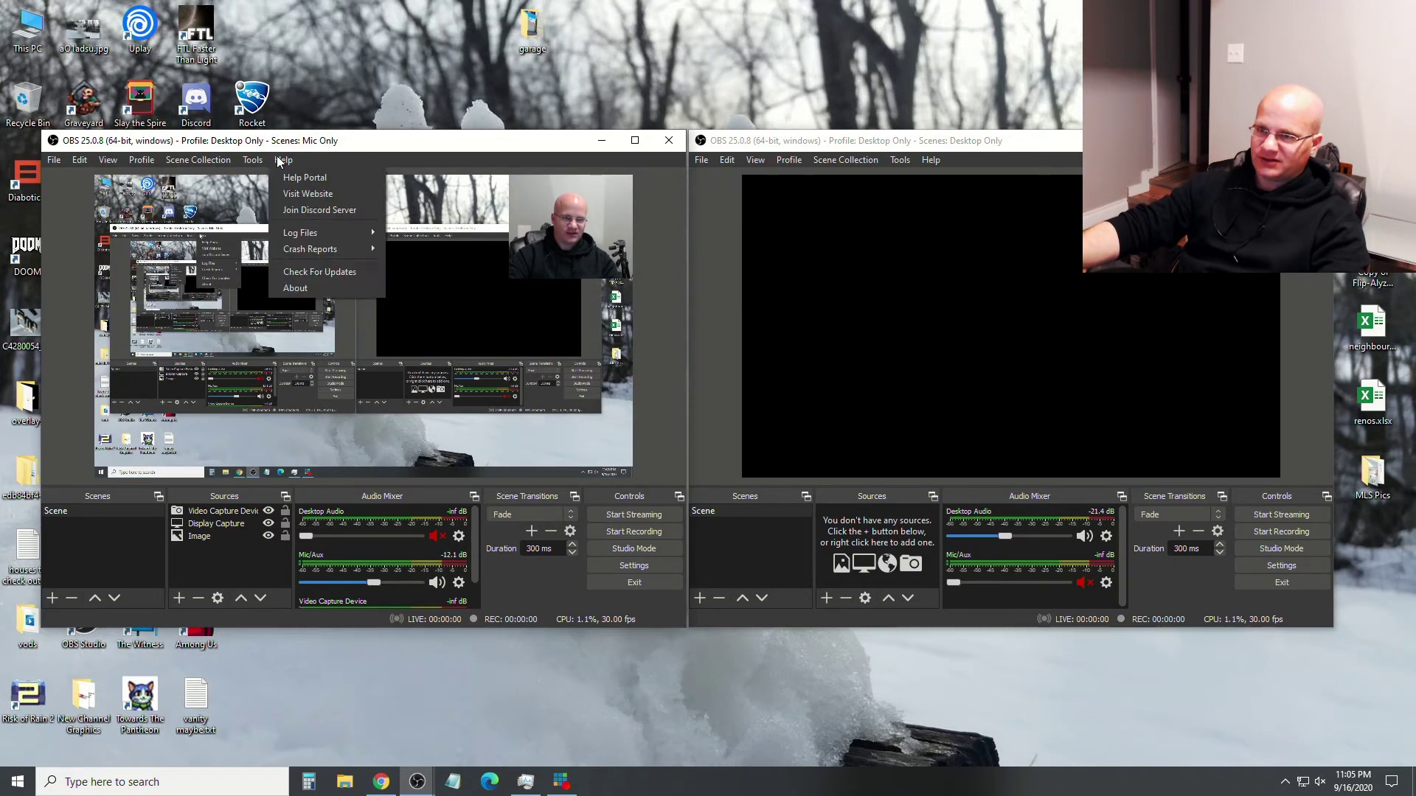
left_click(310, 281)
left_click(540, 445)
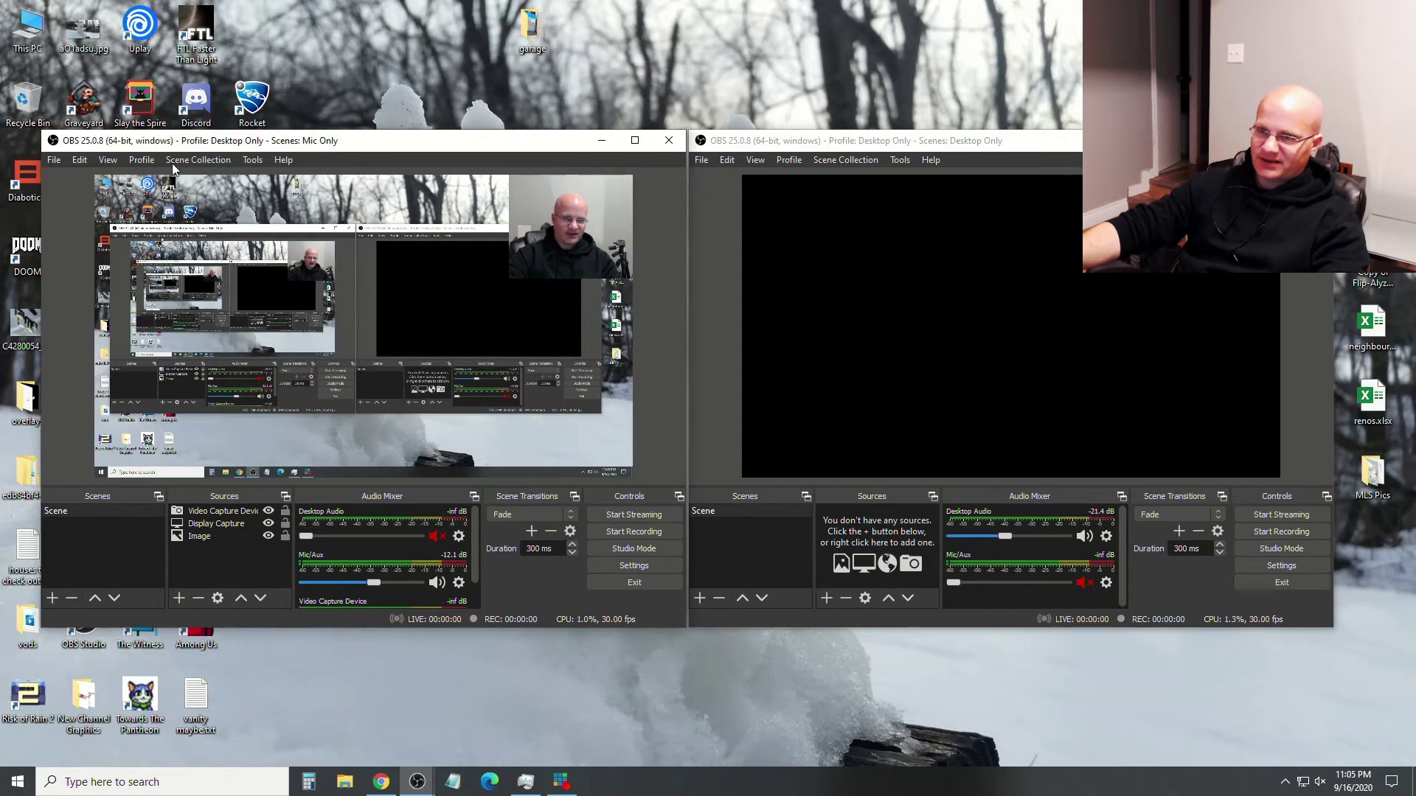
Set that instance's profile back to mic only and open its NDI output settings to examine the main output name
left_click(141, 160)
left_click(159, 298)
left_click(252, 160)
left_click(329, 284)
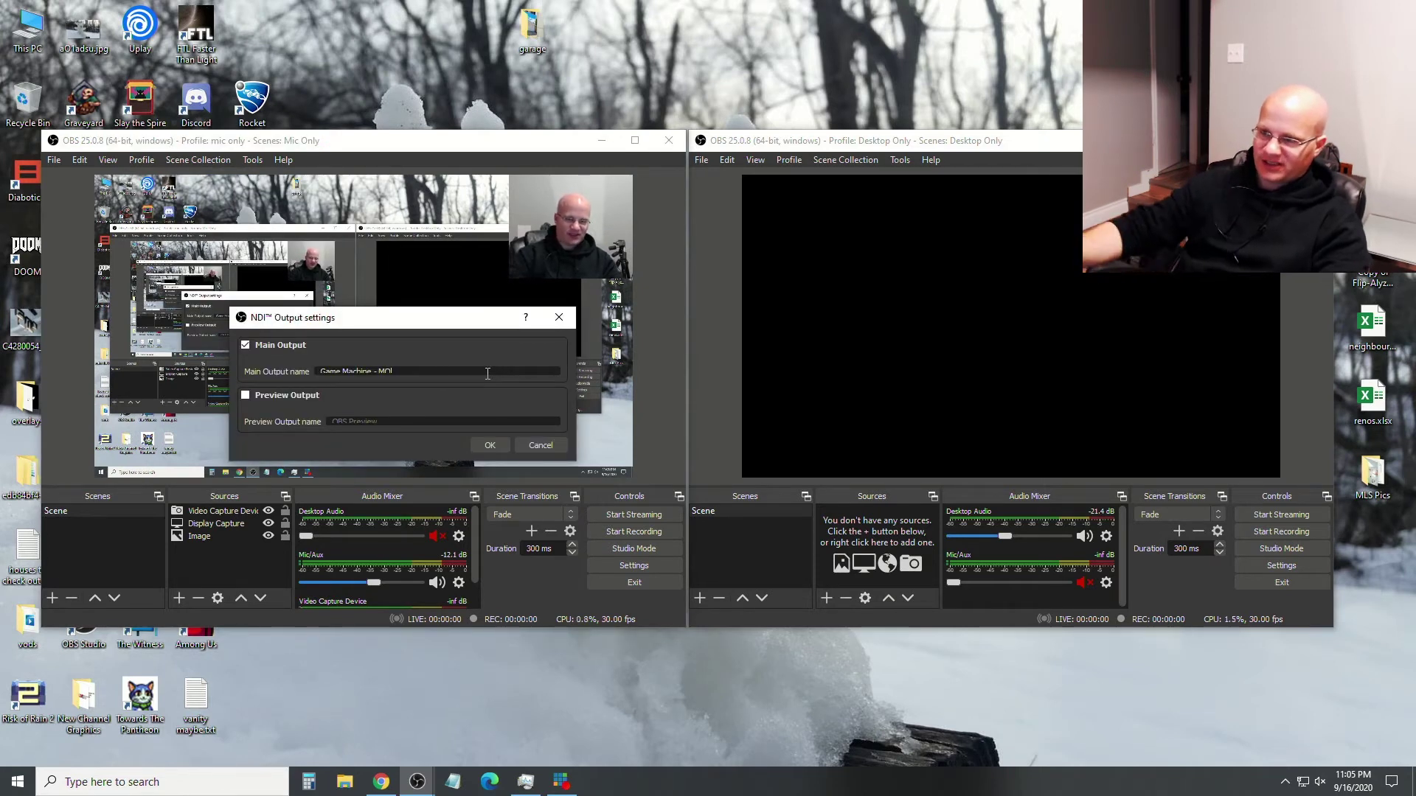
Set the Mic Only scenes instance's profile to Desktop Only and examine its NDI main output name
left_click(489, 445)
left_click(142, 160)
left_click(158, 282)
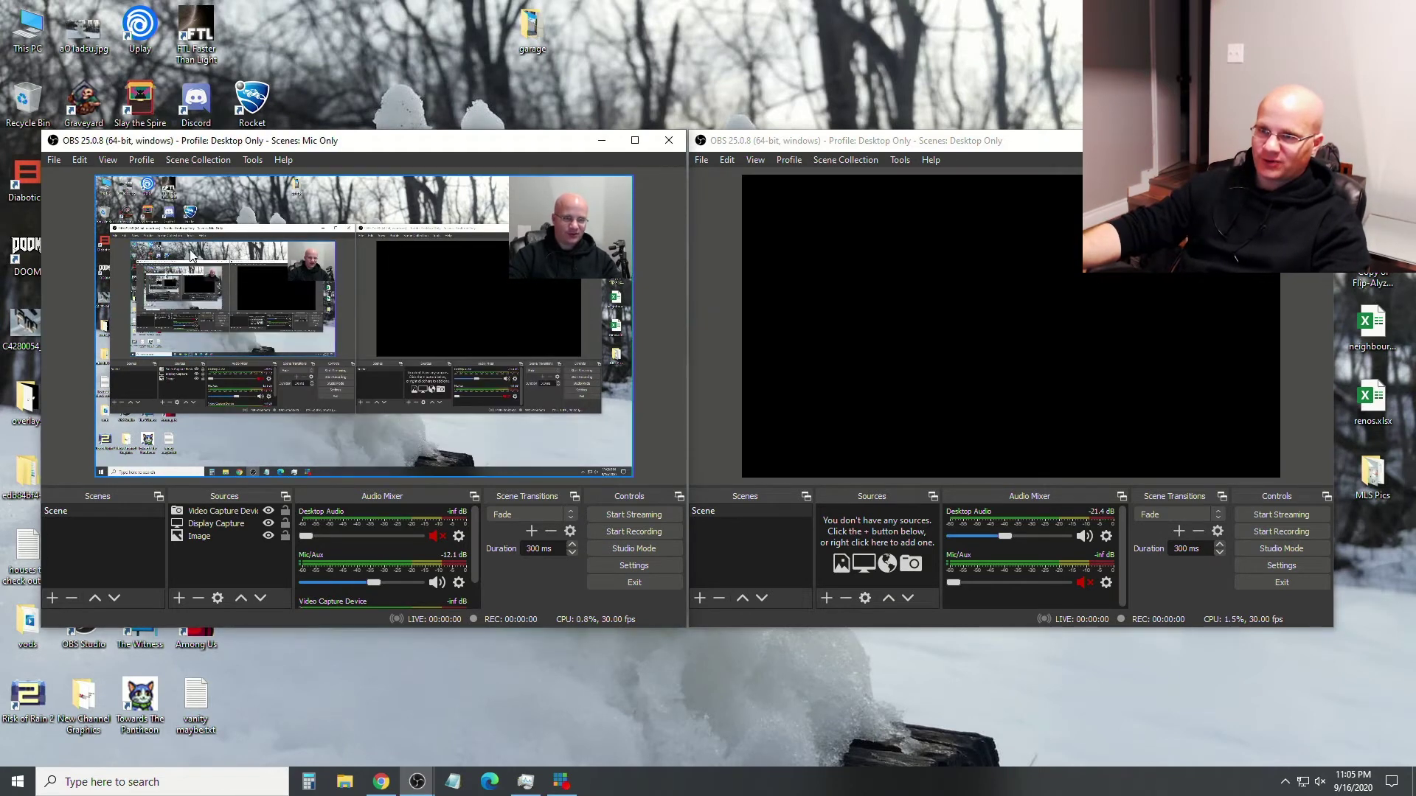
left_click(252, 160)
left_click(284, 282)
left_click(536, 445)
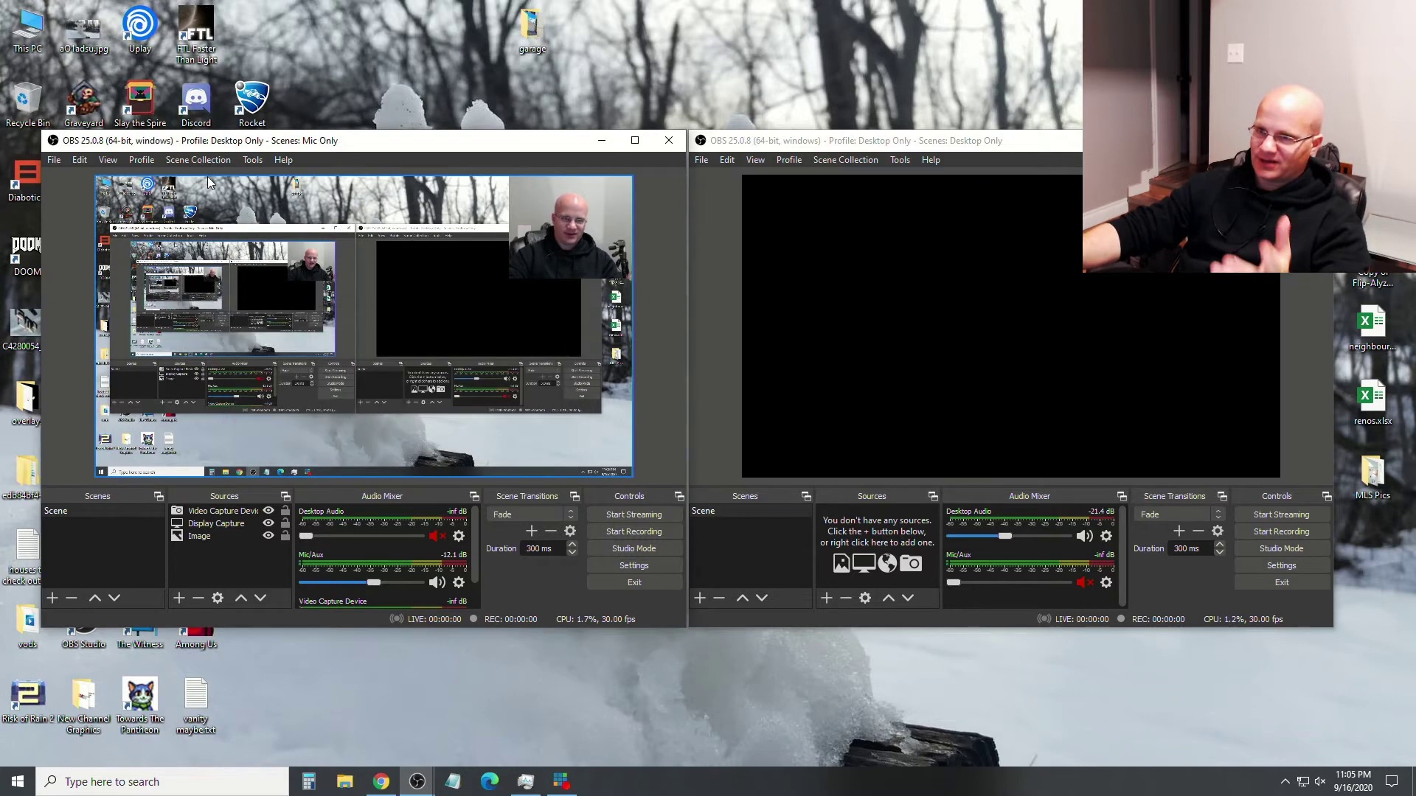
Switch that instance's scene collection to Desktop Only and check its NDI output settings without saving
left_click(199, 160)
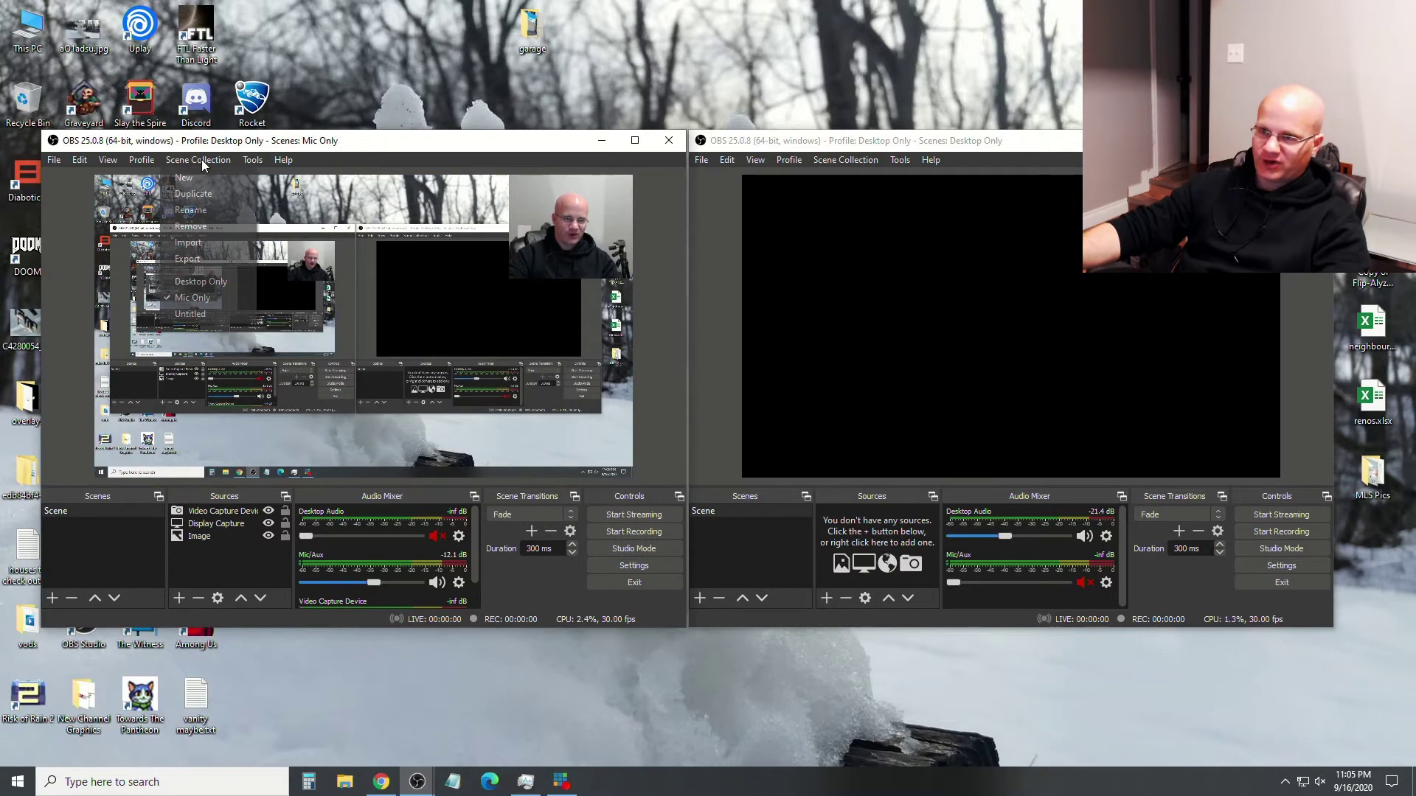
left_click(227, 282)
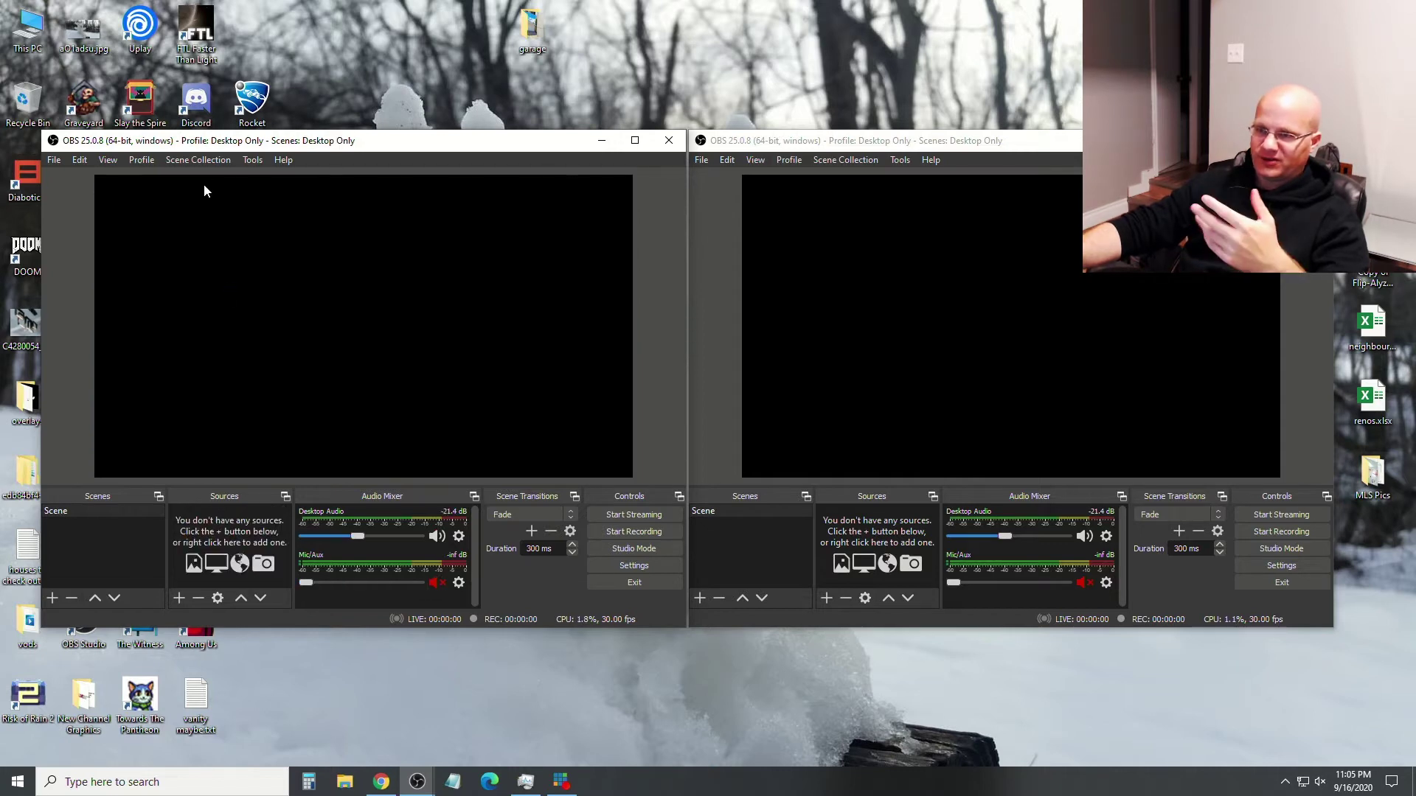
left_click(252, 160)
left_click(284, 279)
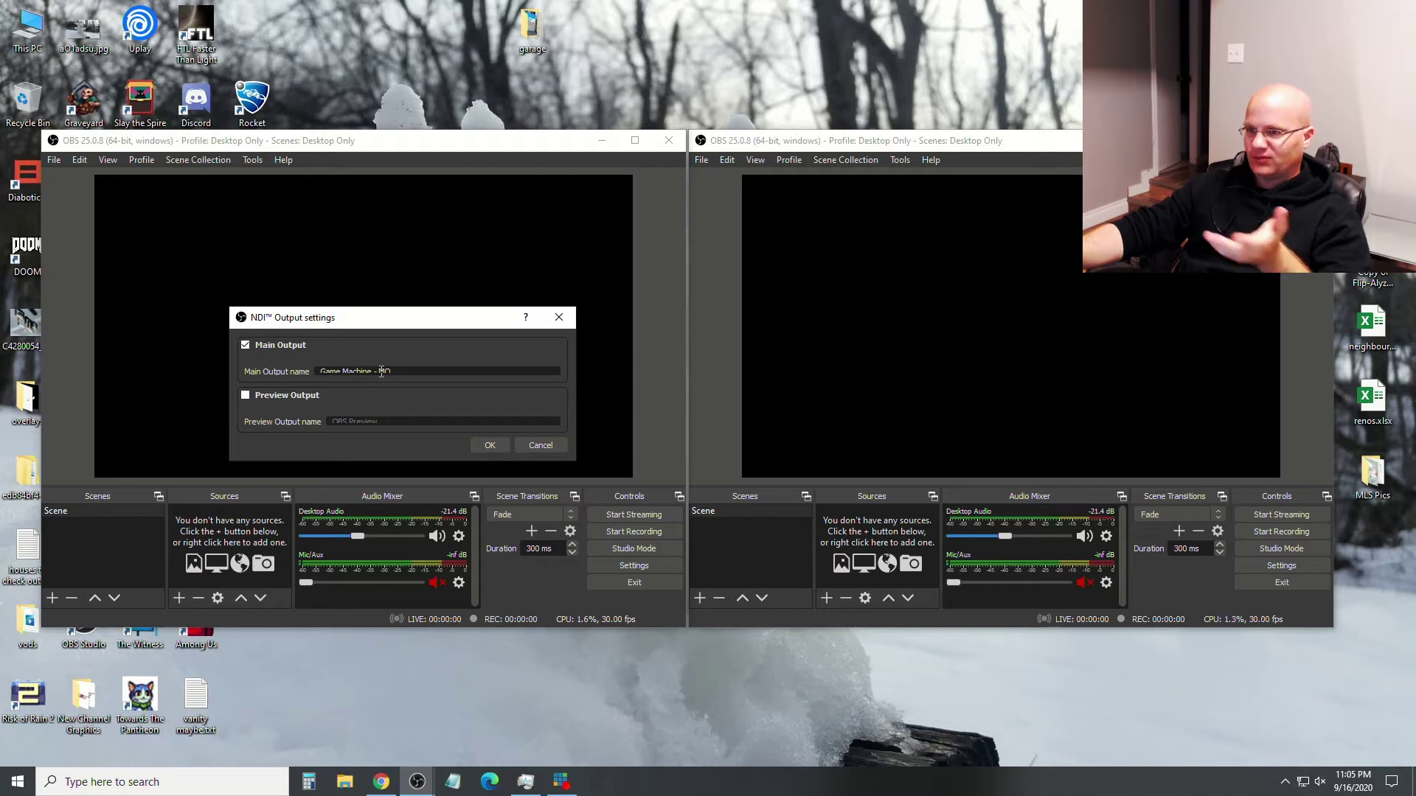
left_click(536, 445)
Restore the Mic Only scene collection in that instance and examine its NDI main output name without saving
left_click(198, 160)
left_click(212, 312)
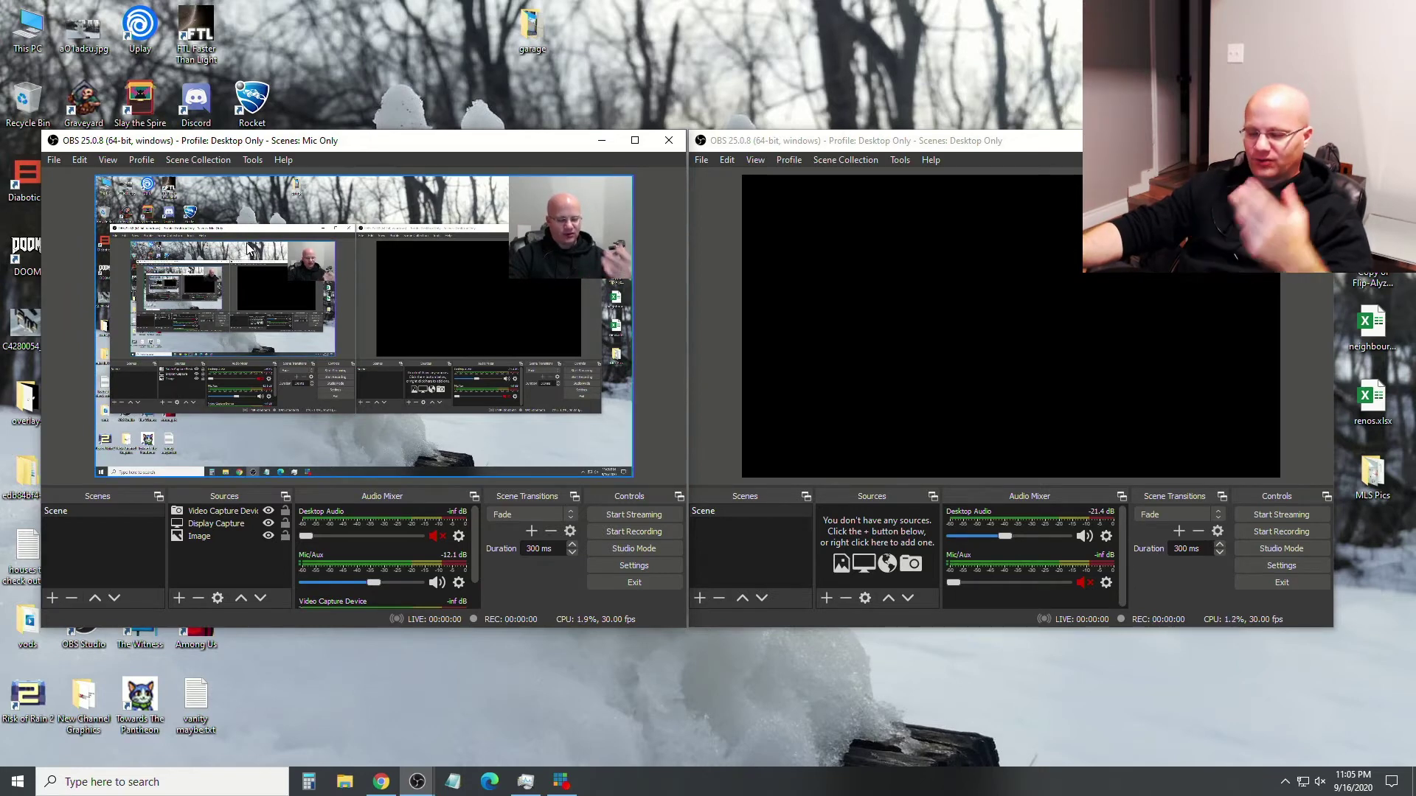
left_click(252, 160)
left_click(290, 277)
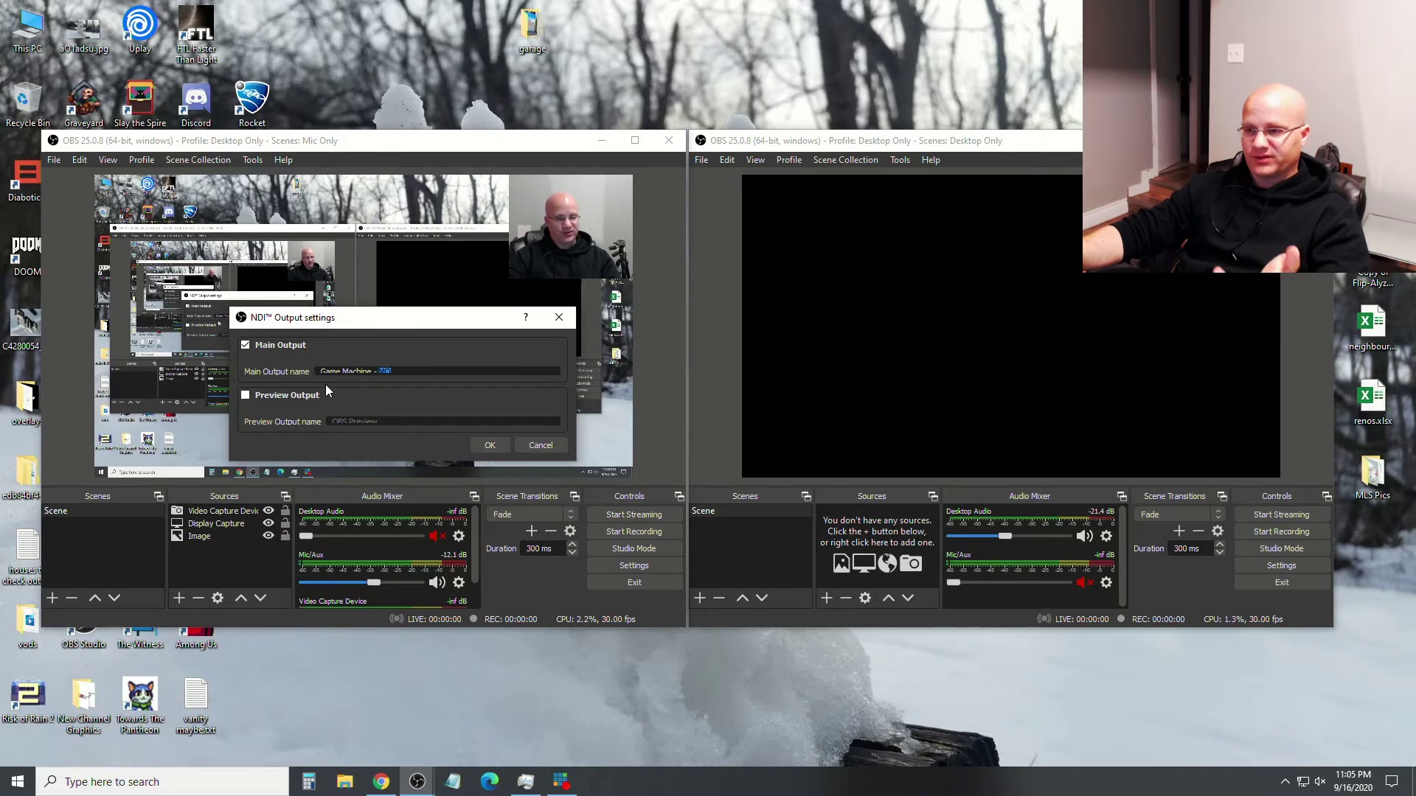
left_click(538, 445)
Examine the NDI main output name of the Desktop Only scenes instance, cancelling without saving
left_click(900, 159)
left_click(923, 283)
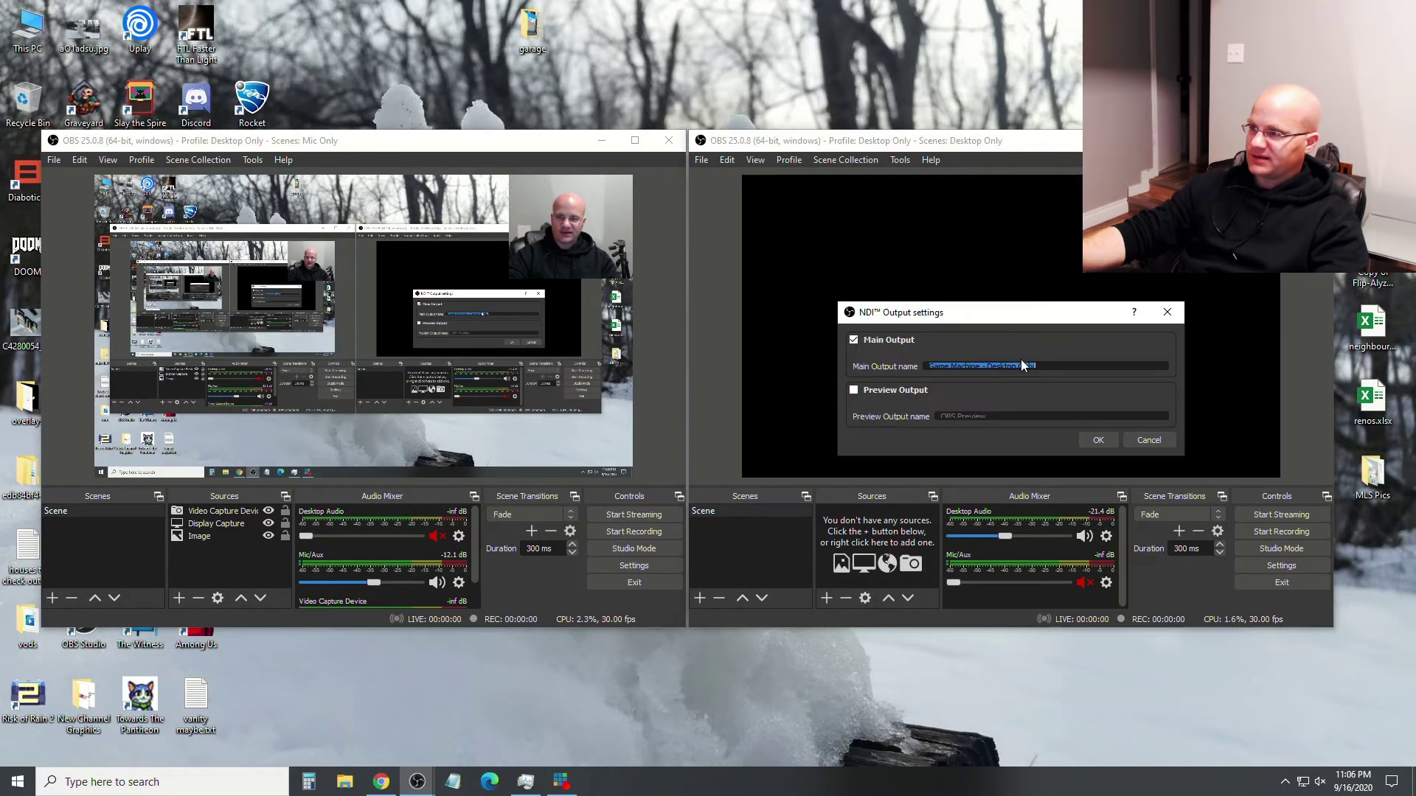
left_click(1144, 440)
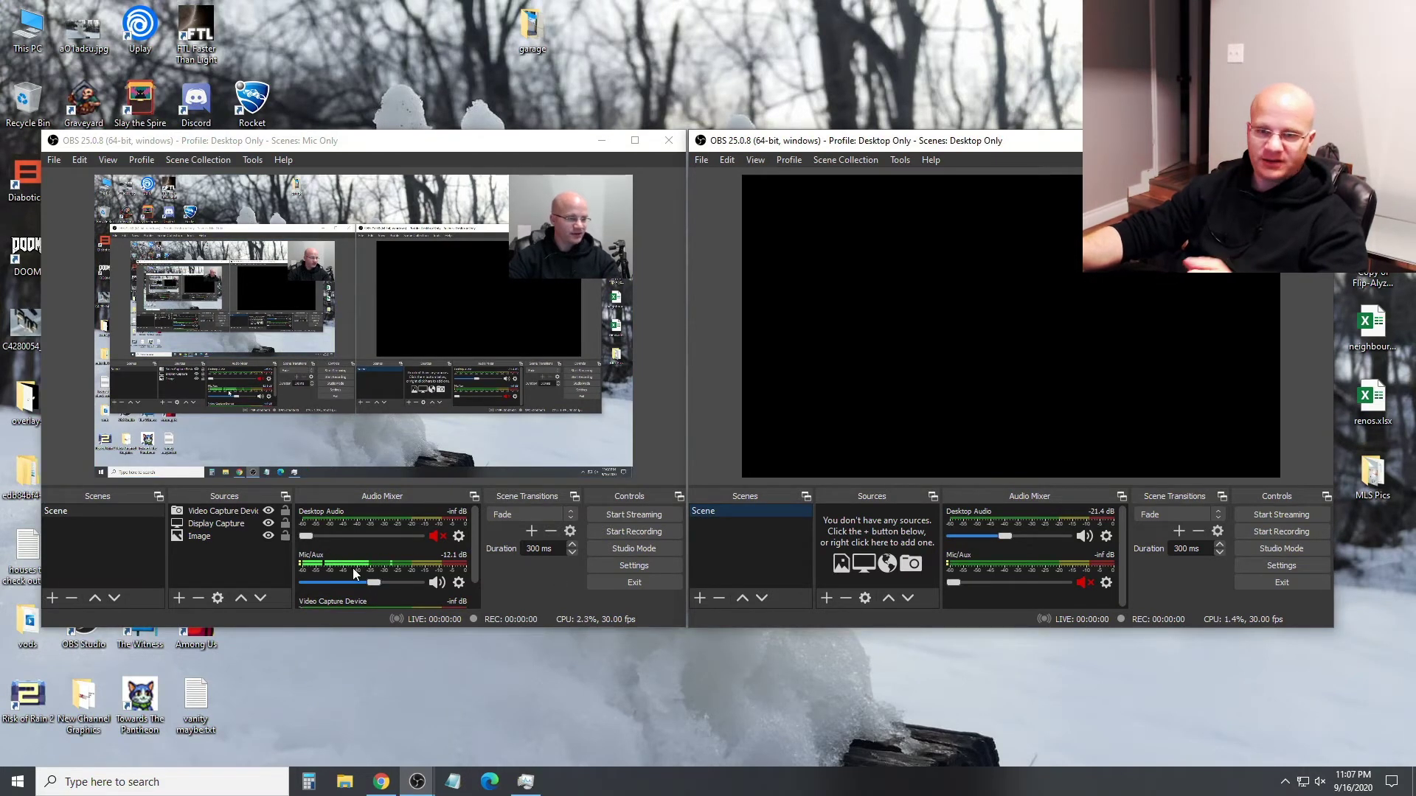
Switch to Chrome to play the Red Line YouTube video, watch the OBS desktop audio meter, and pause the video
left_click(381, 782)
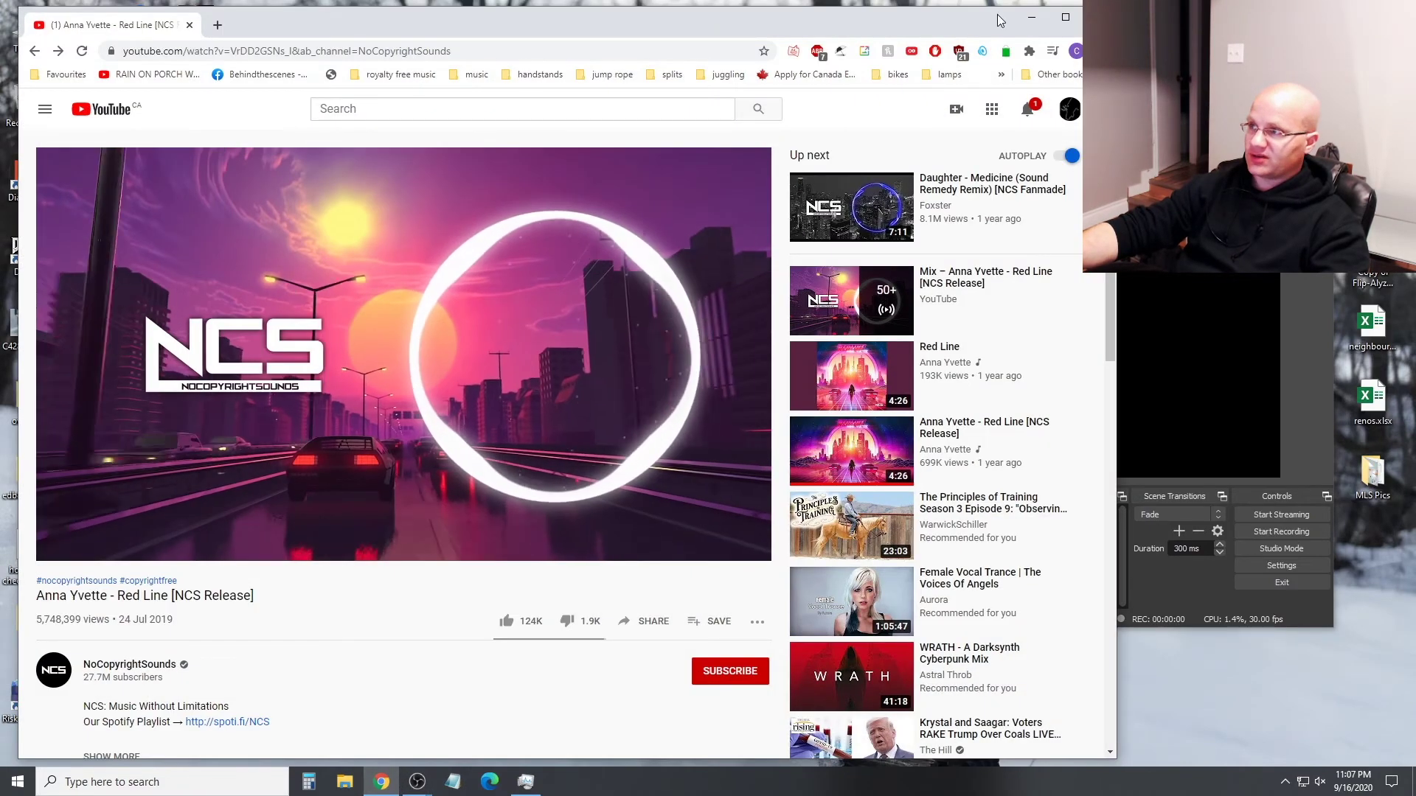
left_click(1031, 17)
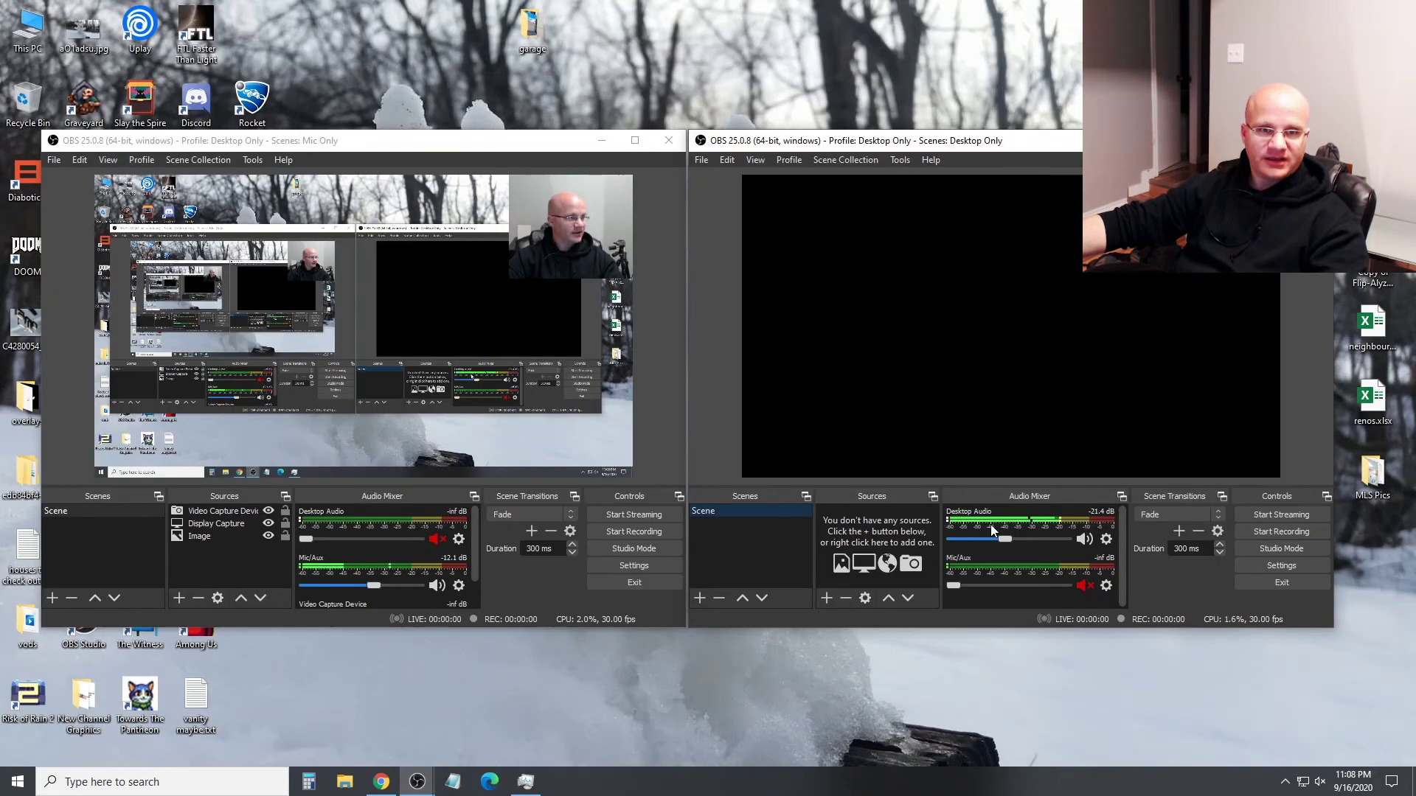
left_click(381, 783)
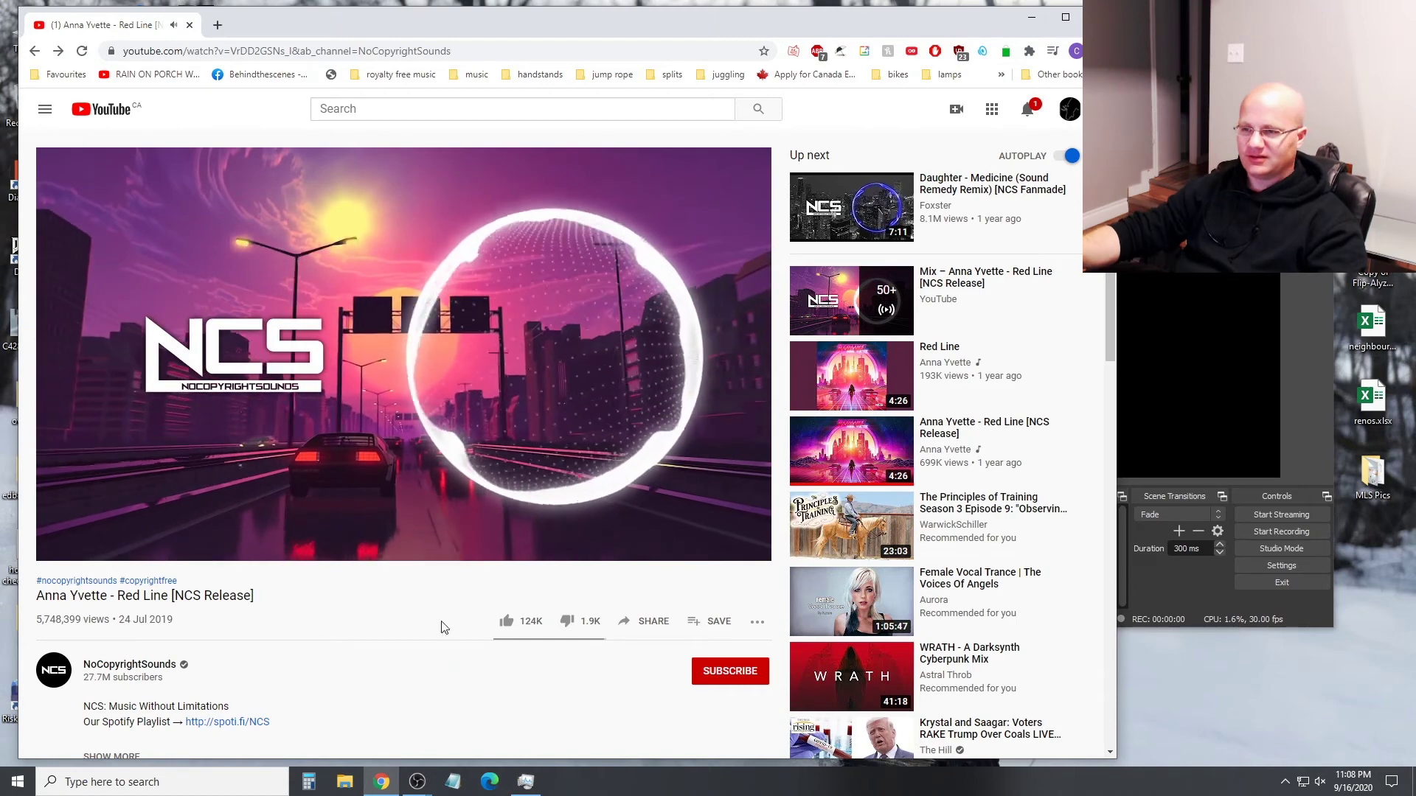
left_click(350, 383)
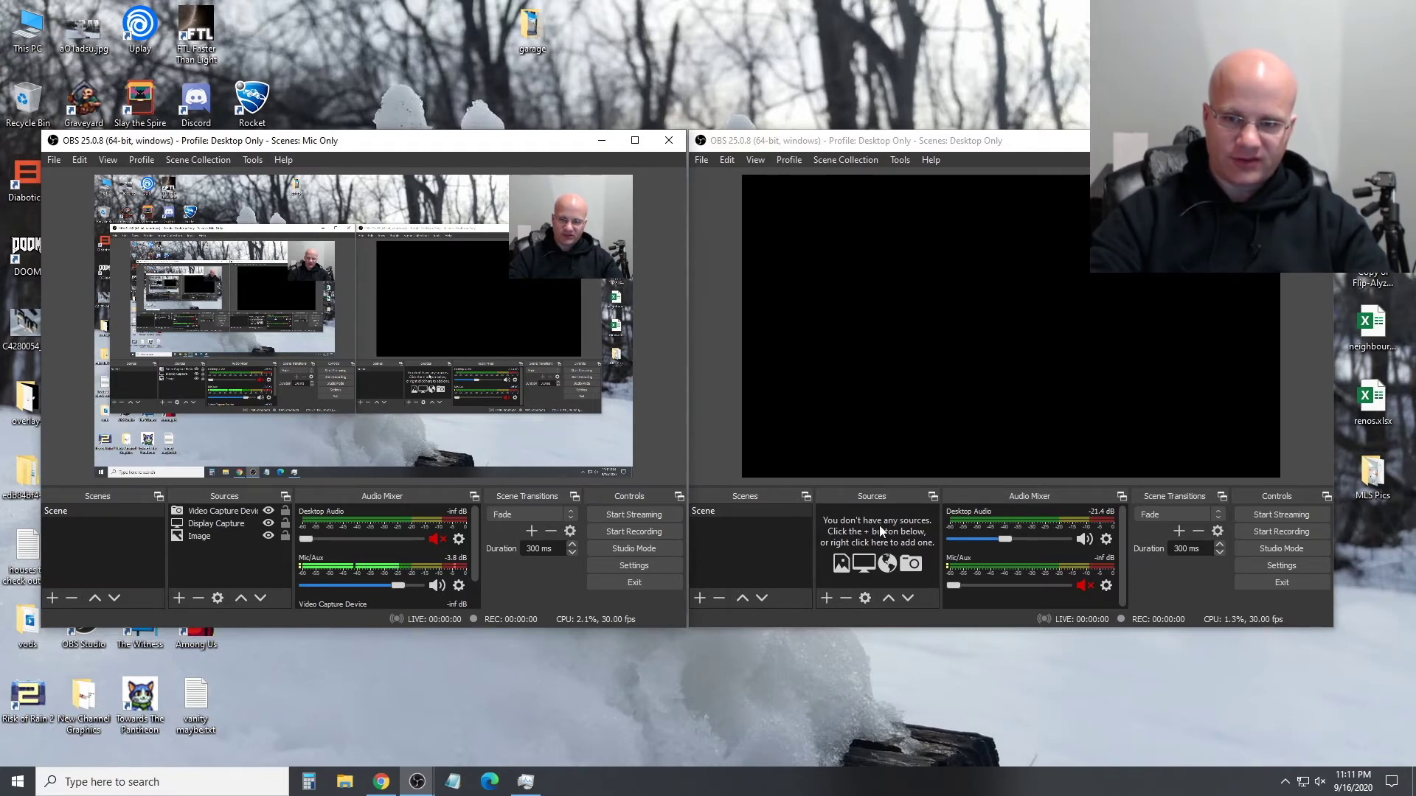
Open Task Manager and examine the network usage of the two OBS Studio processes
left_click(286, 343)
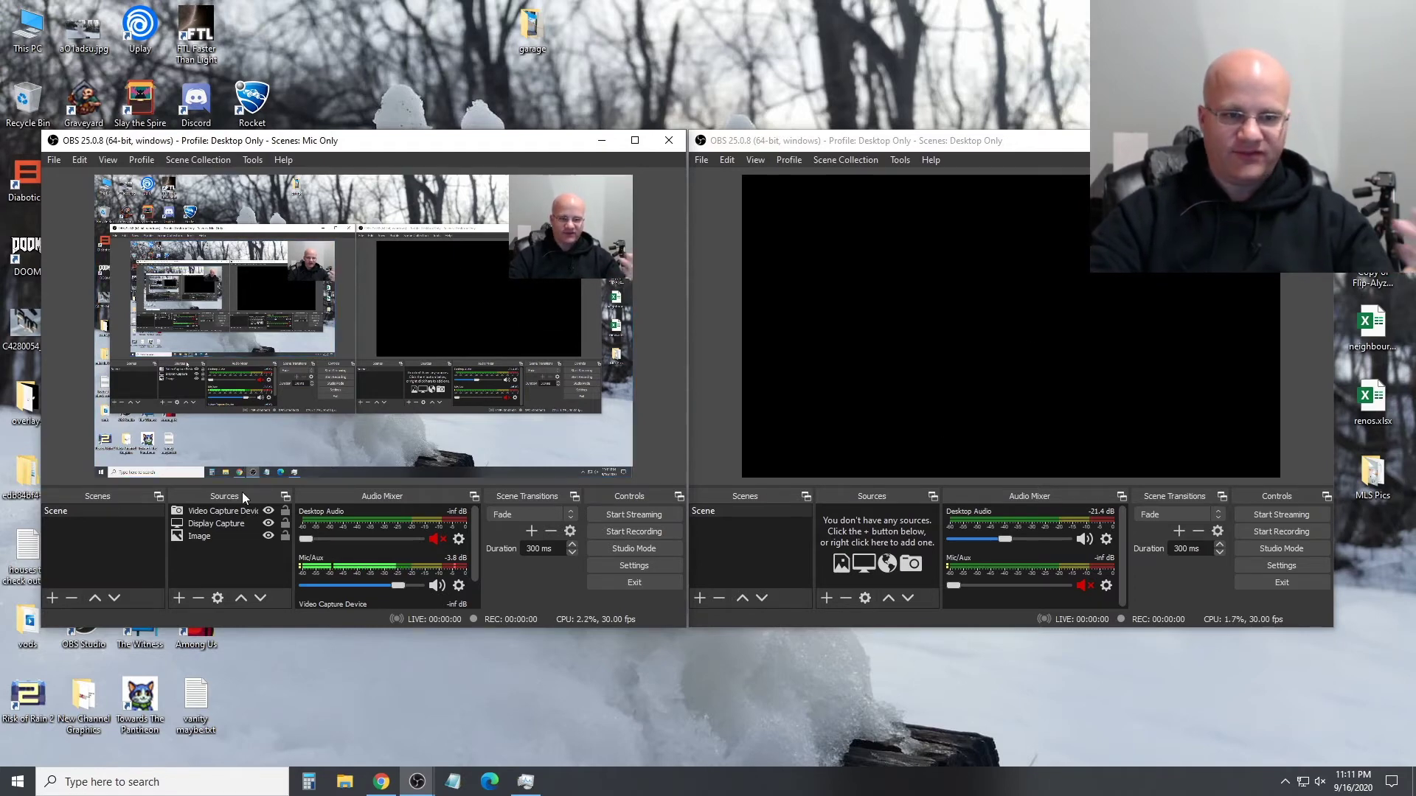
left_click(152, 780)
type("task")
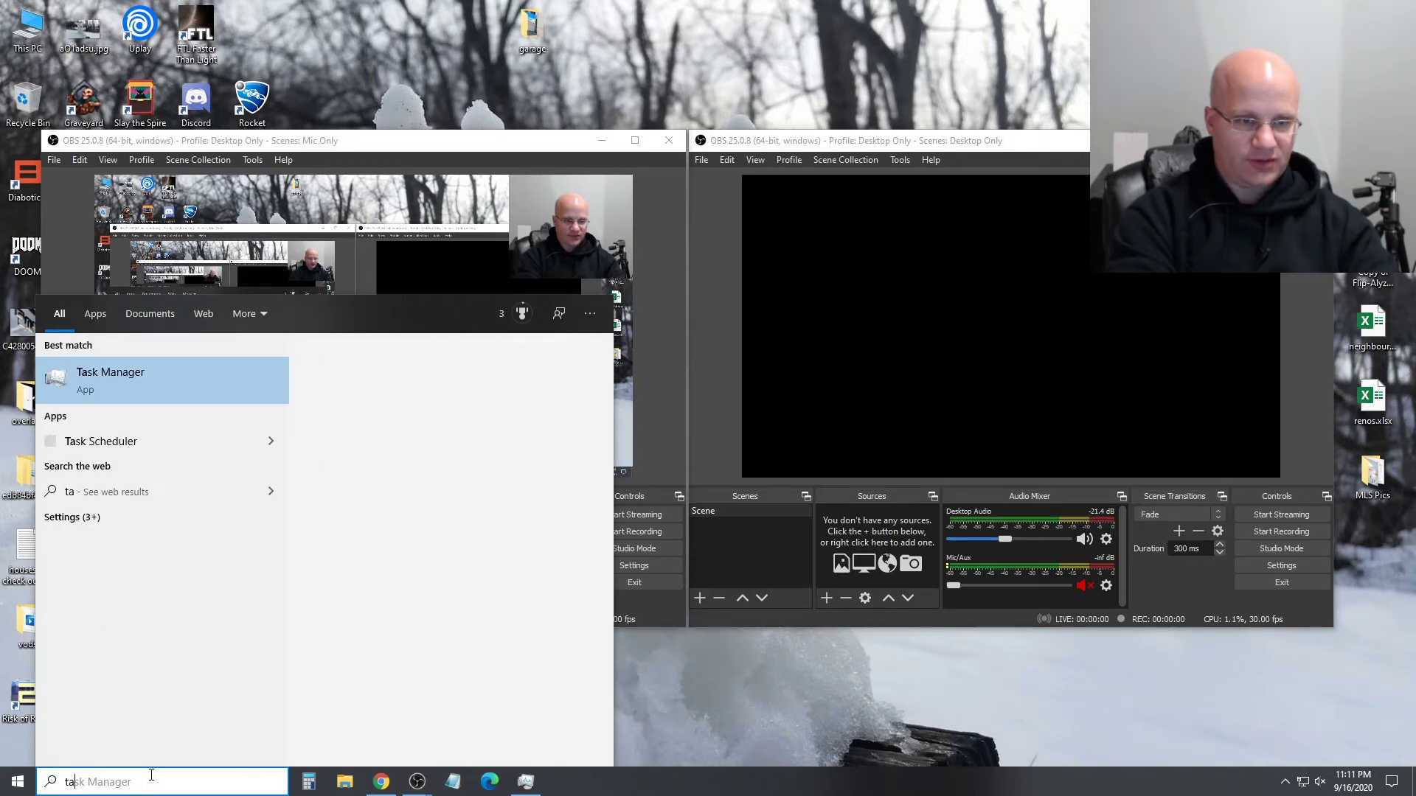
key("Return")
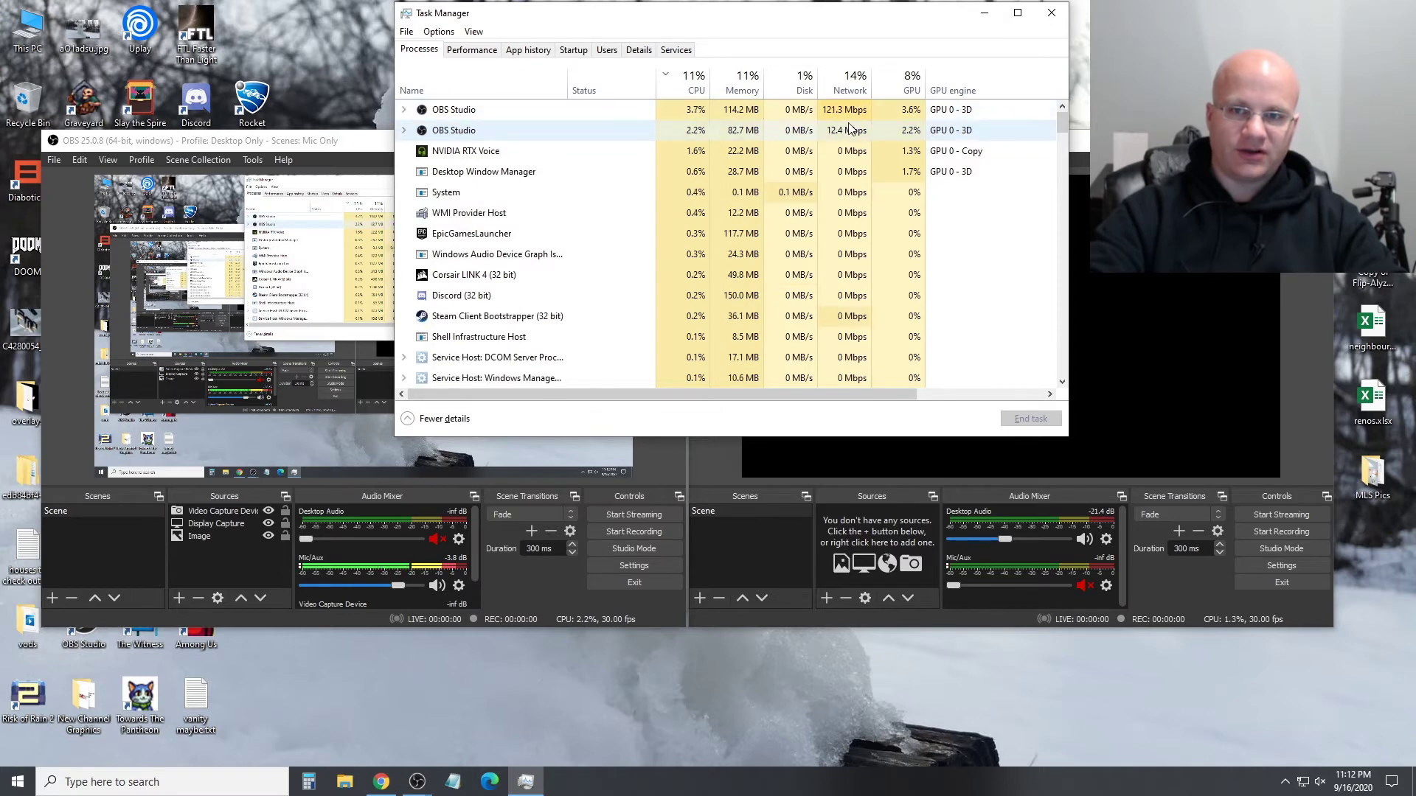
Switch the Desktop Only scenes instance to the Mic Only scene collection and mute its Mic/Aux source
double_click(967, 140)
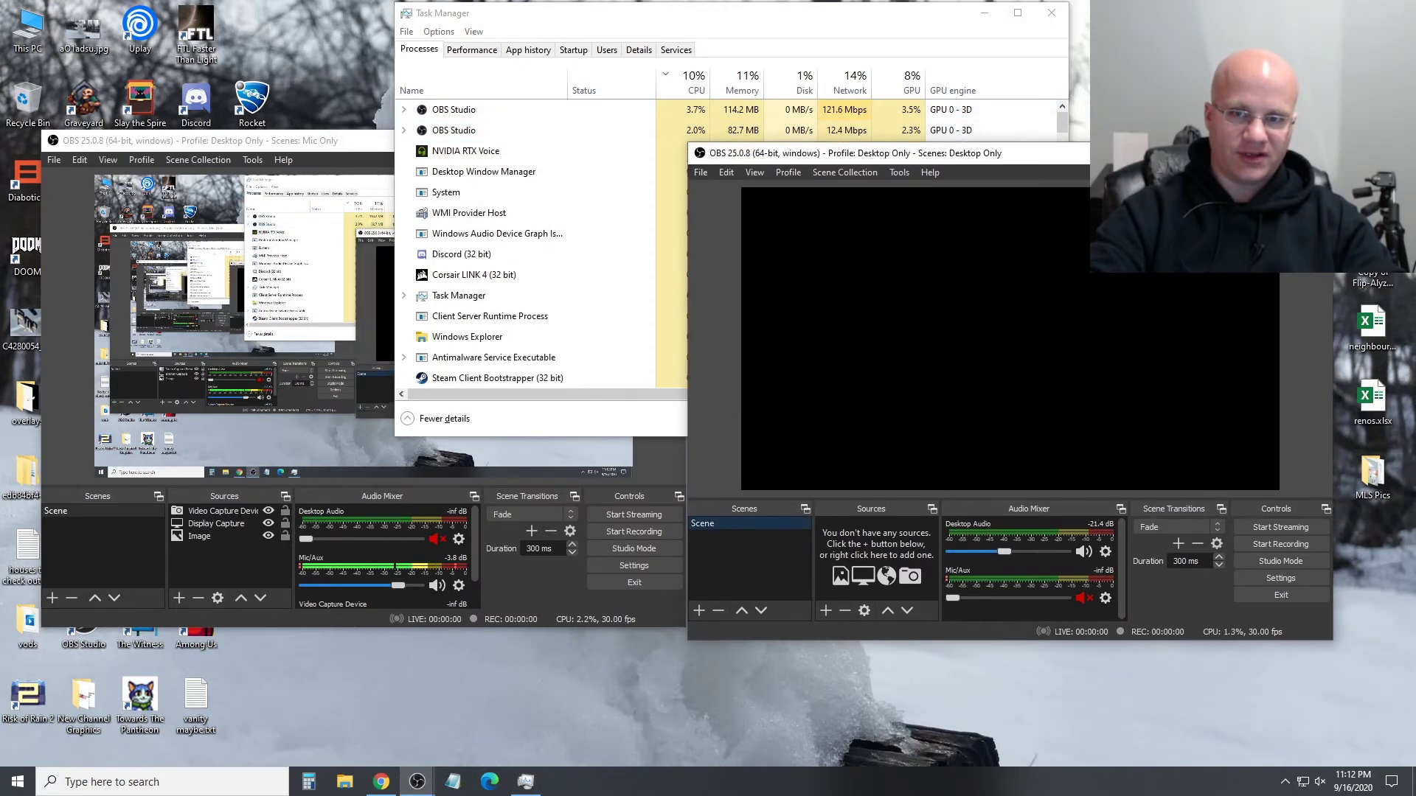
left_click(873, 174)
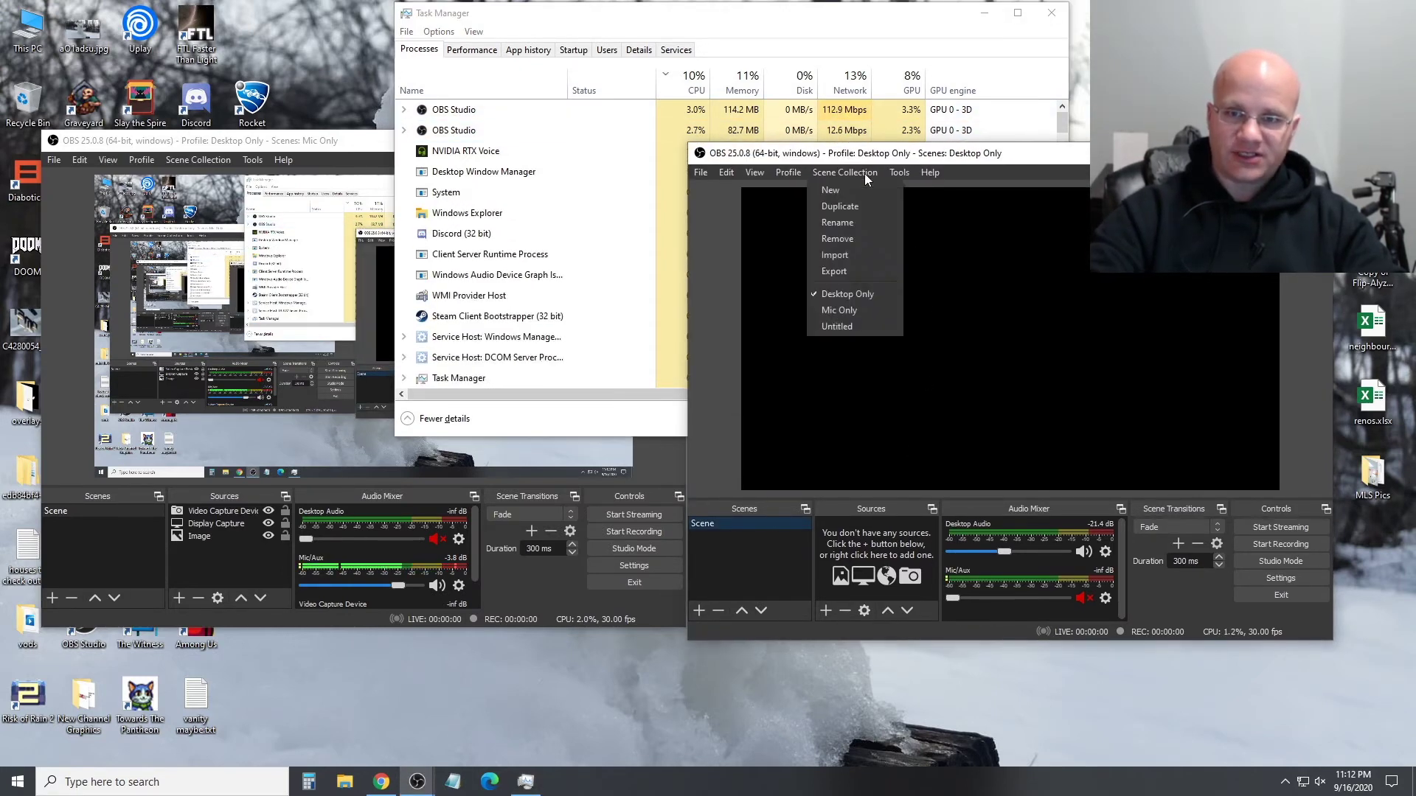
left_click(865, 308)
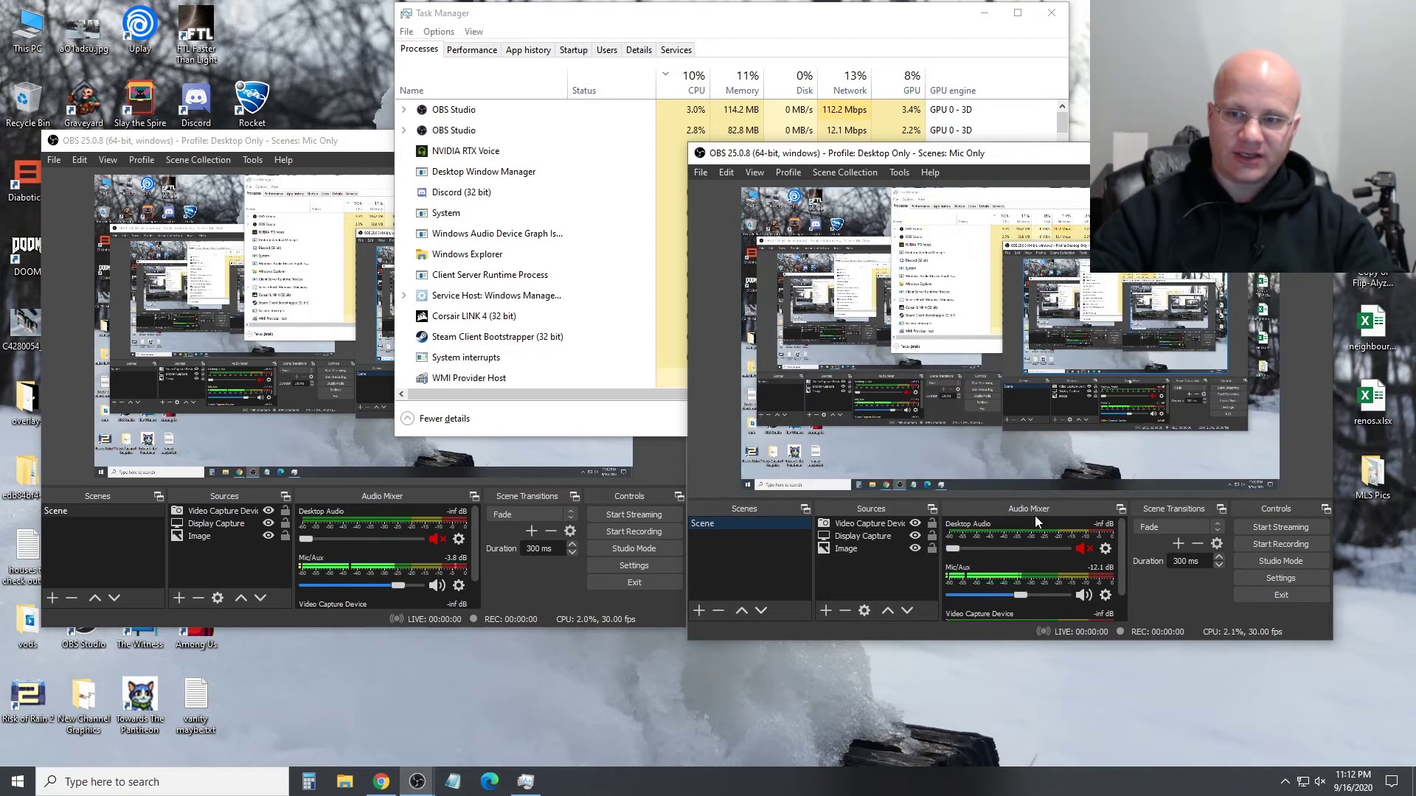
left_click(1083, 594)
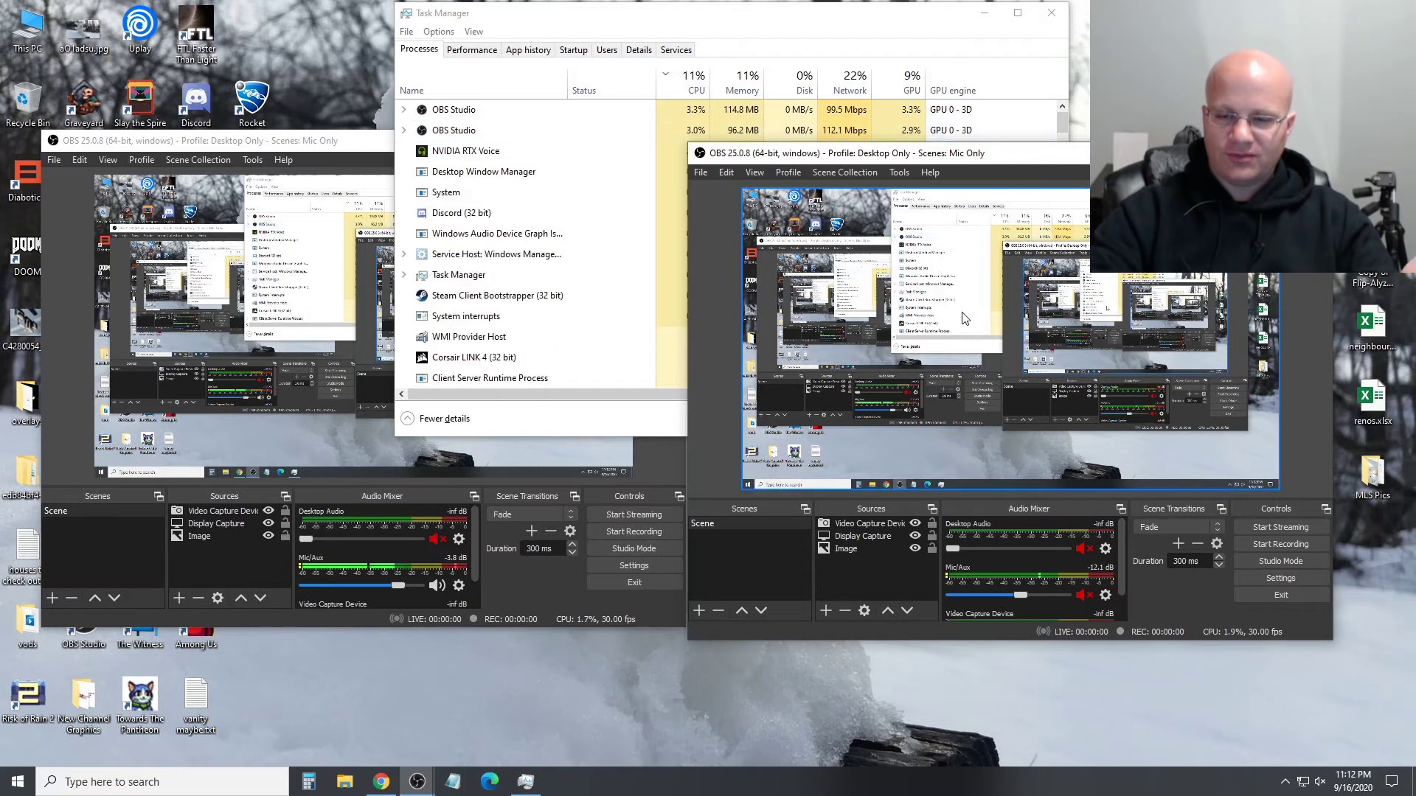
left_click(962, 327)
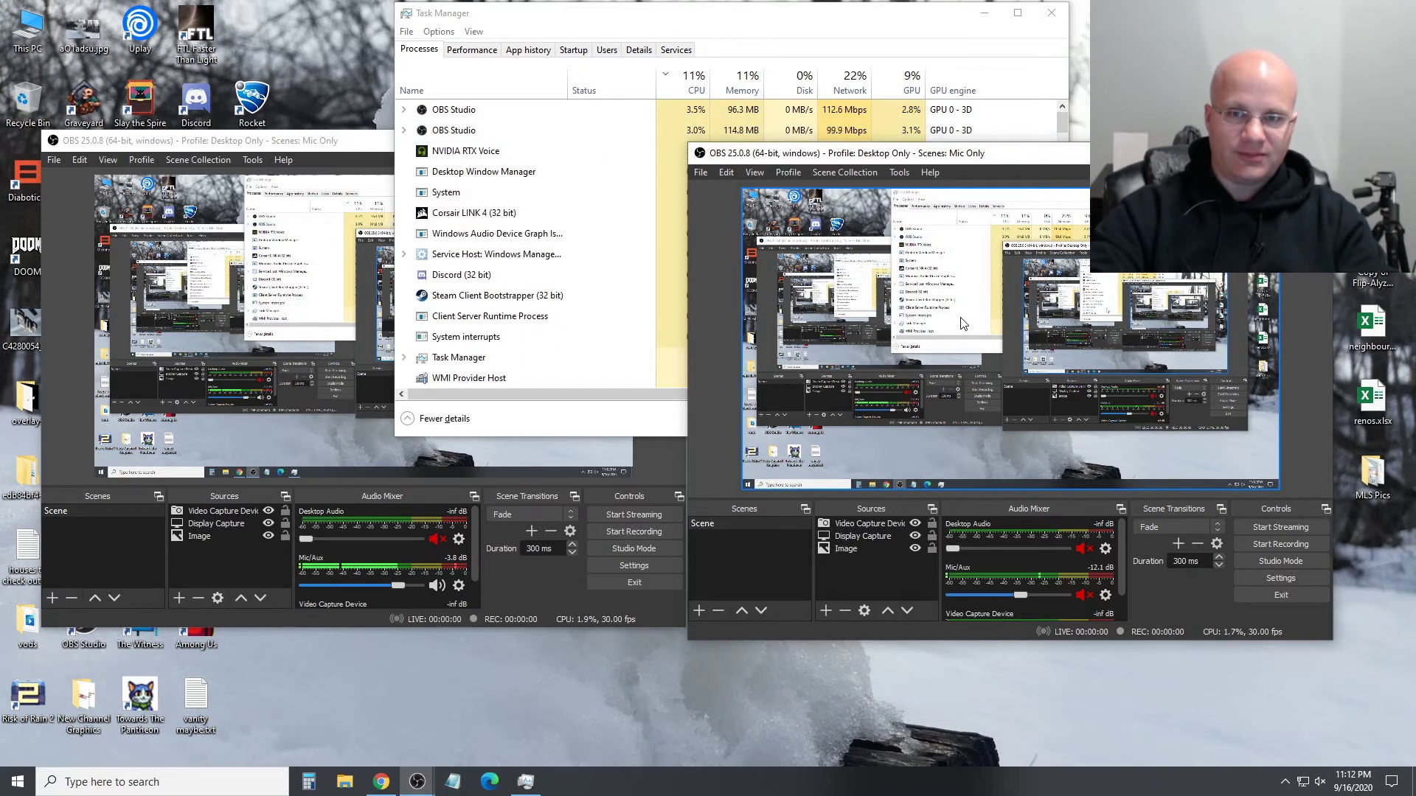
Set that instance's scene collection back to Desktop Only
left_click(900, 173)
mouse_move(844, 173)
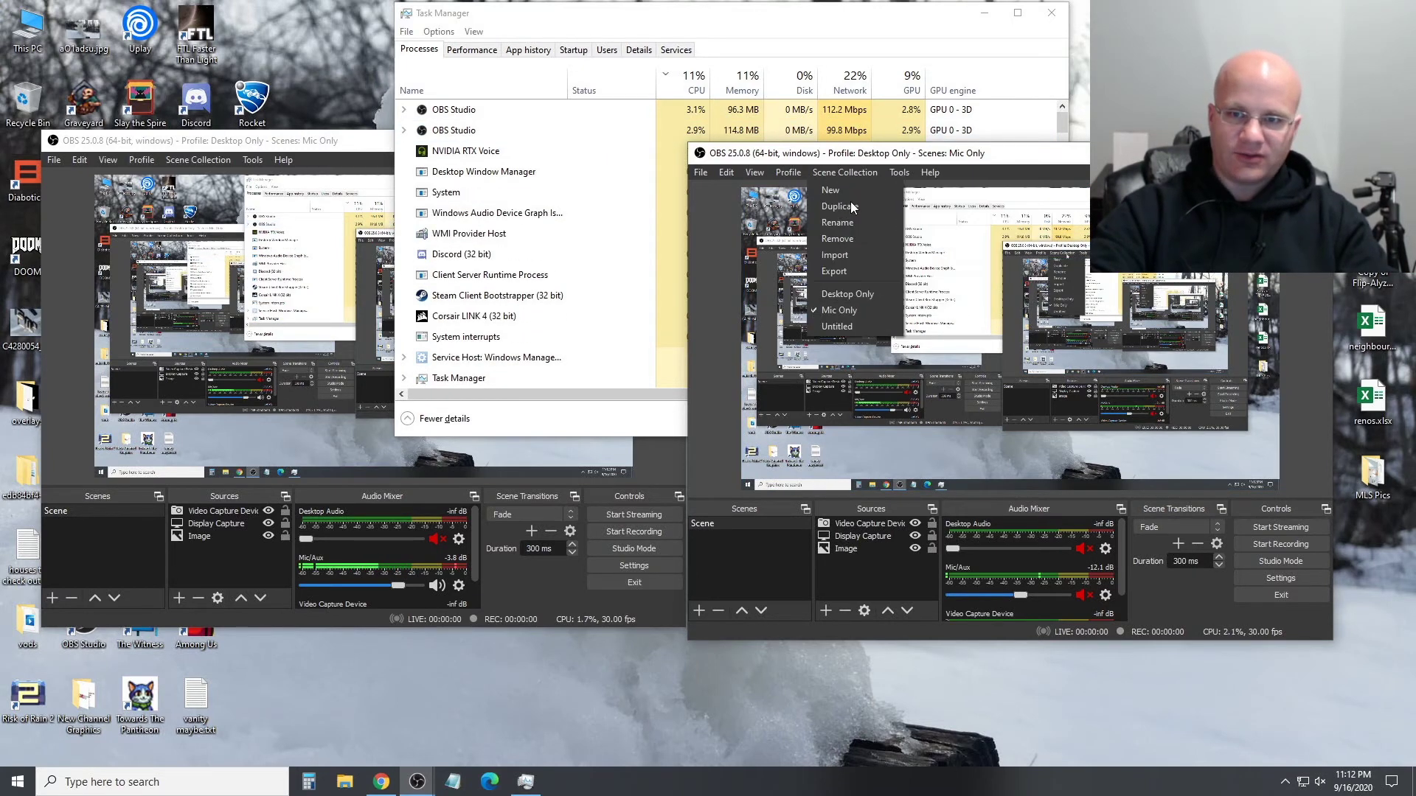
left_click(848, 294)
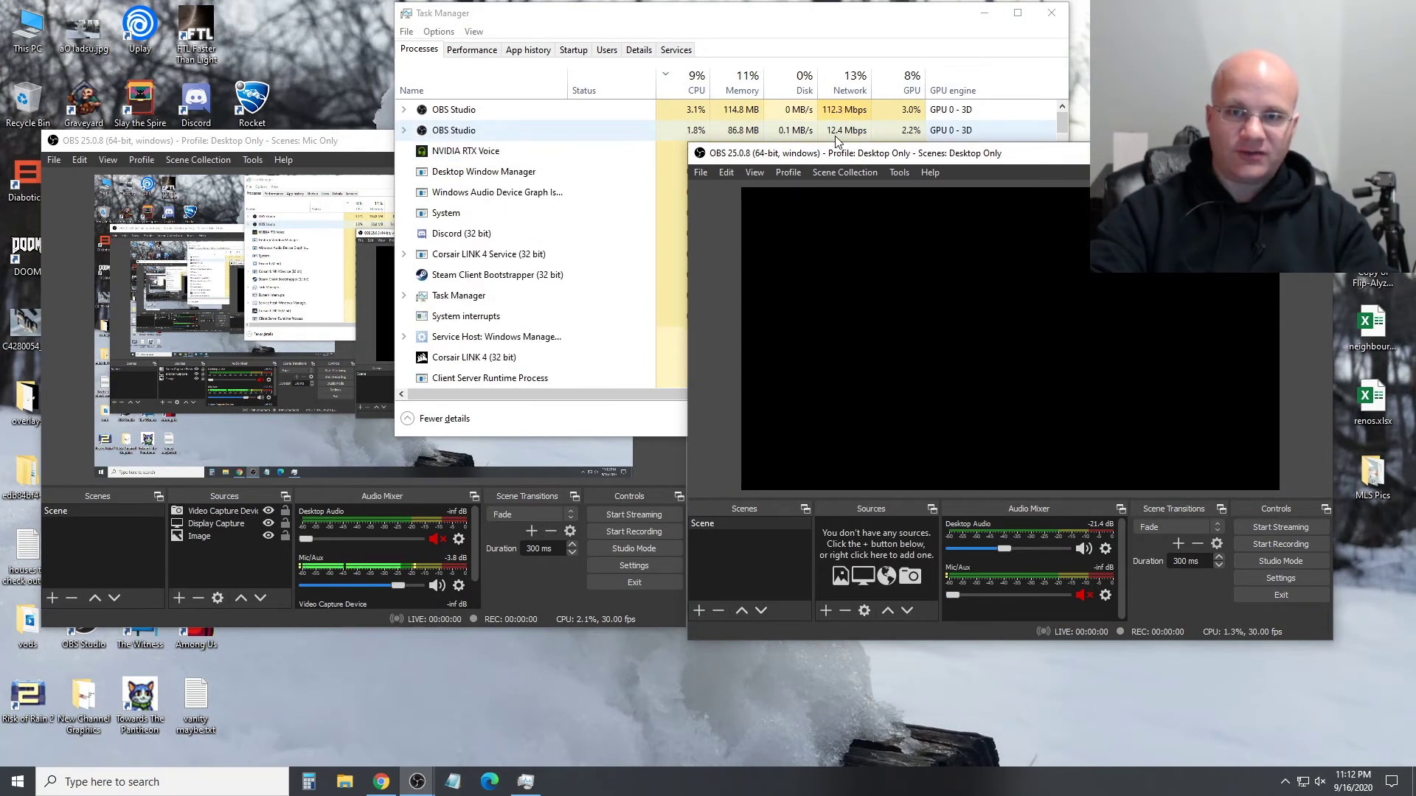
Play audio in Chrome, minimize it, and compare the OBS Studio processes' network usage in Task Manager
left_click(383, 783)
key("super+Down")
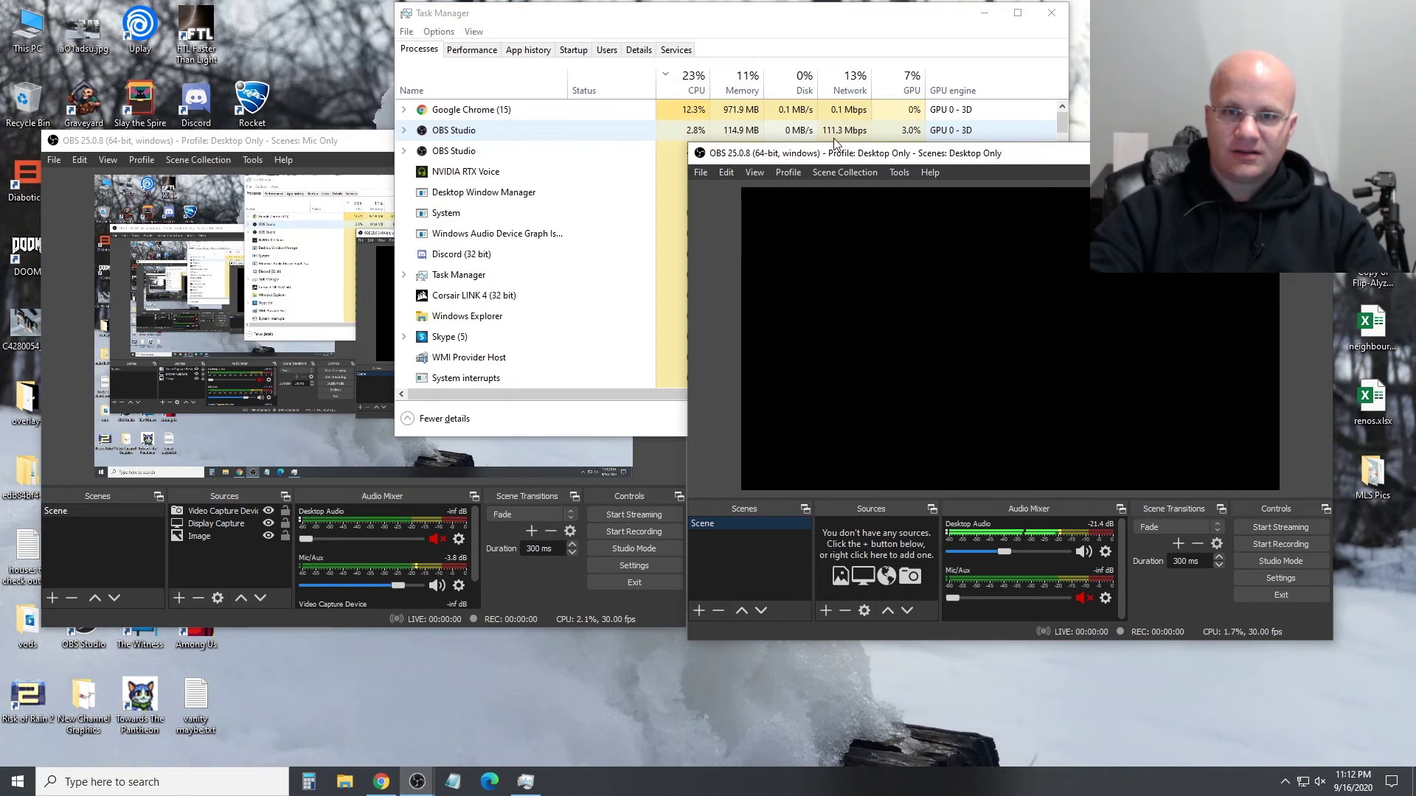
left_click_drag(834, 145, 834, 164)
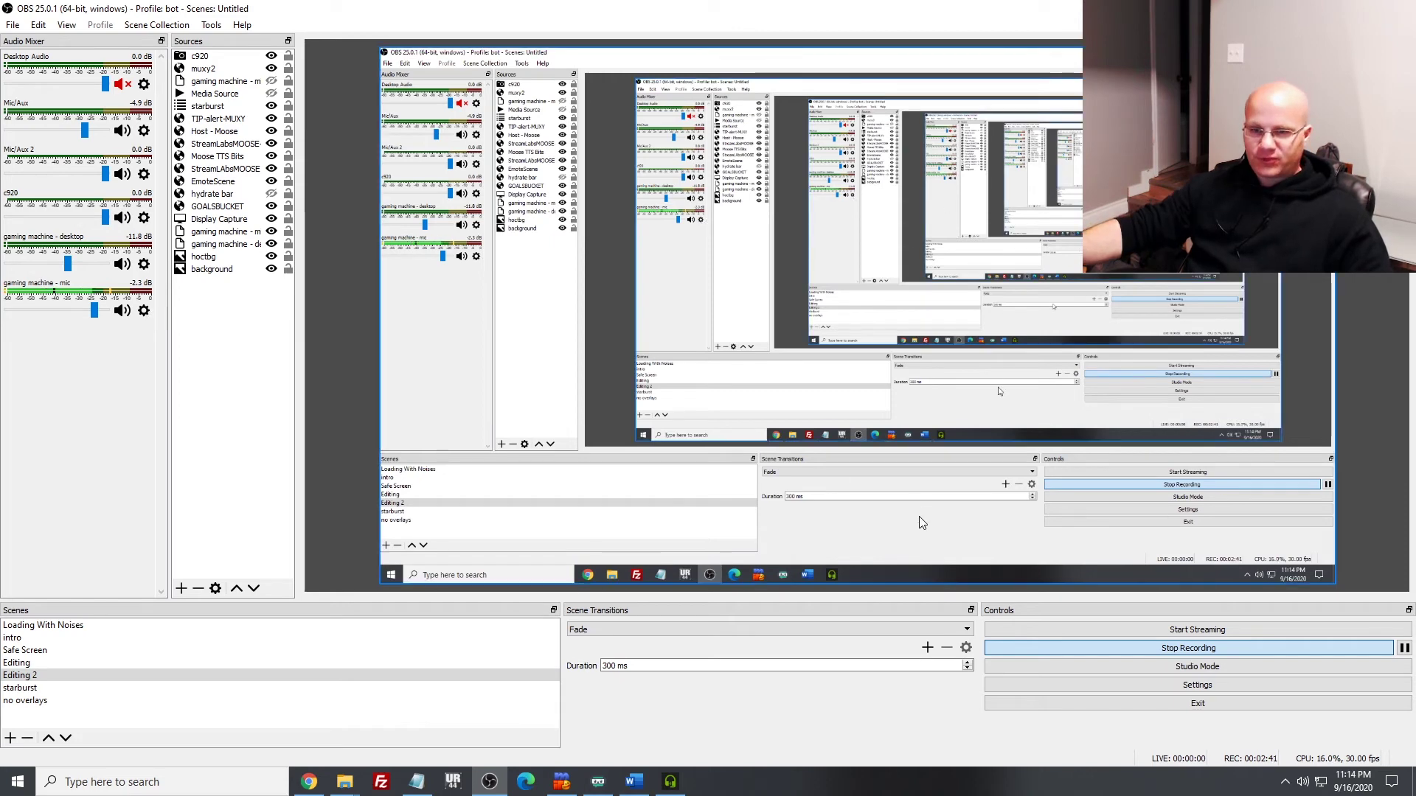
Examine the audio track assignments of the gaming machine desktop and mic sources in Advanced Audio Properties
left_click(144, 310)
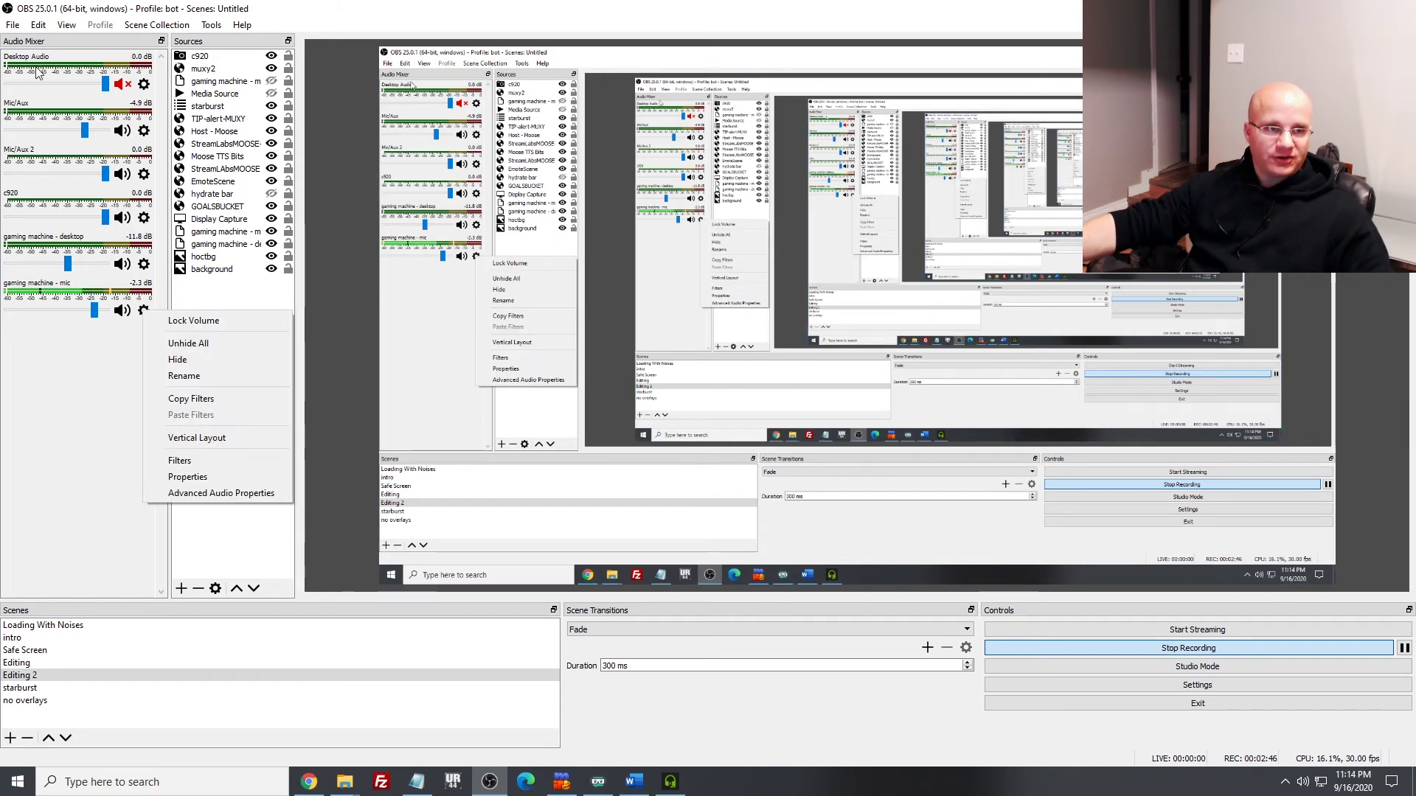
left_click(216, 493)
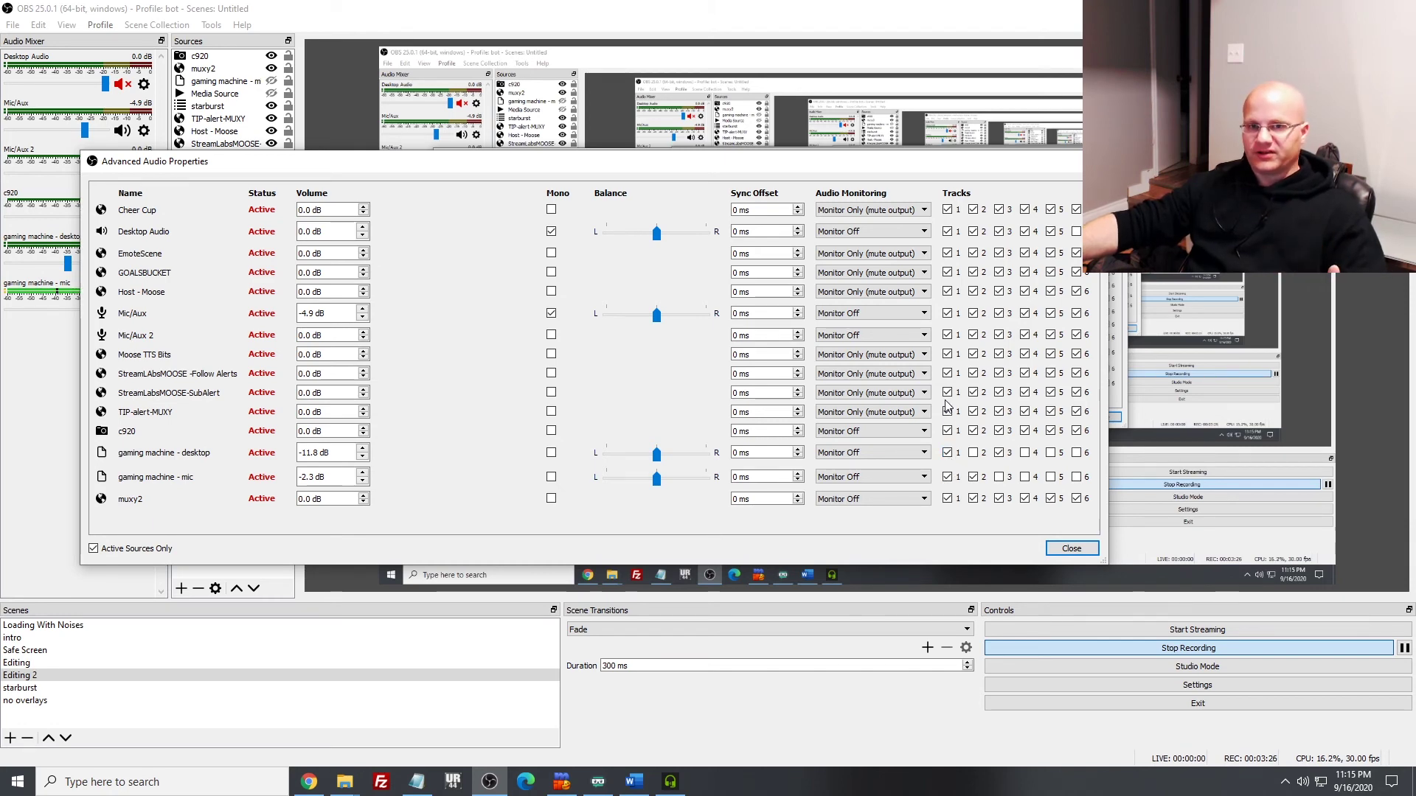
left_click(1072, 548)
Check the streaming audio track in the Output settings without saving, and reopen the gaming machine - mic source's Advanced Audio Properties
left_click(1197, 685)
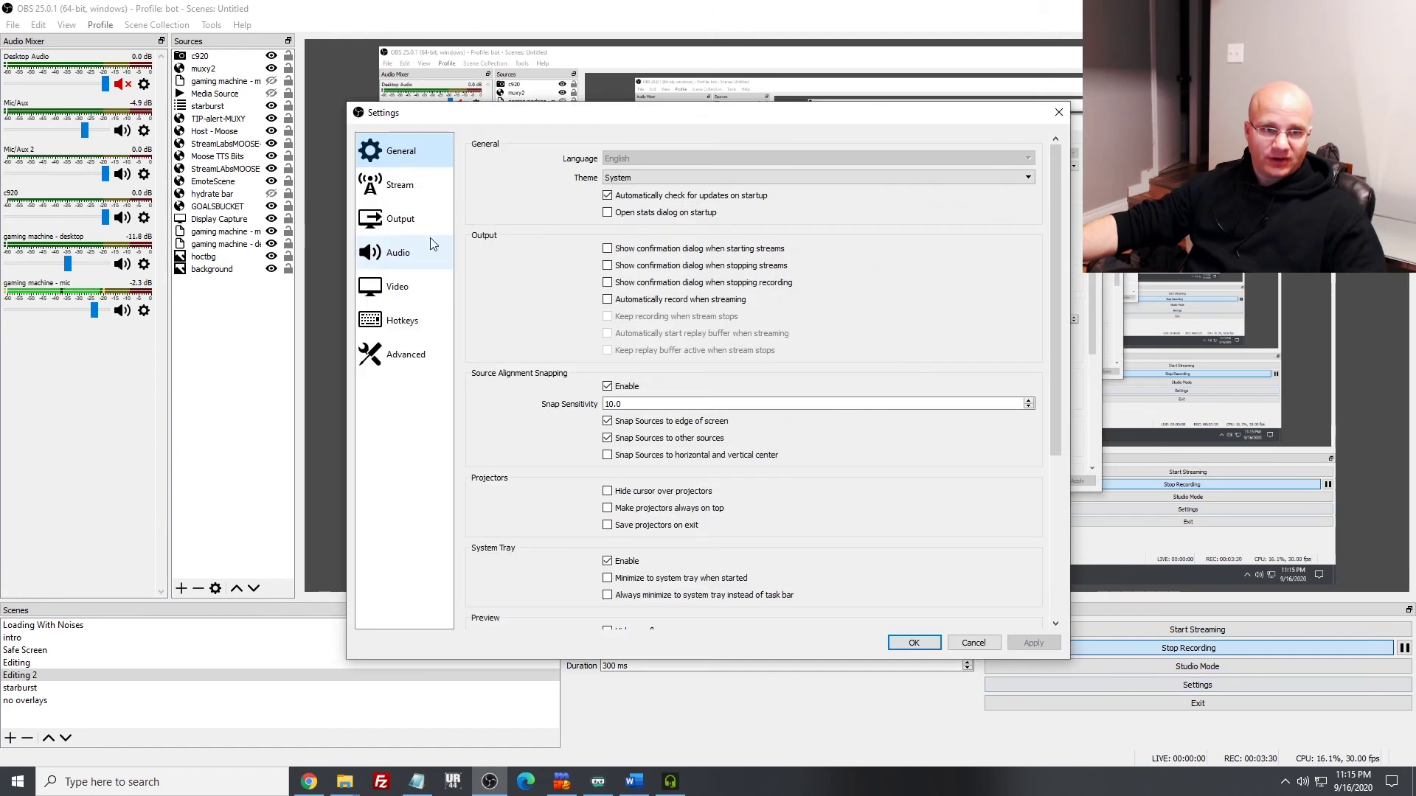
left_click(413, 232)
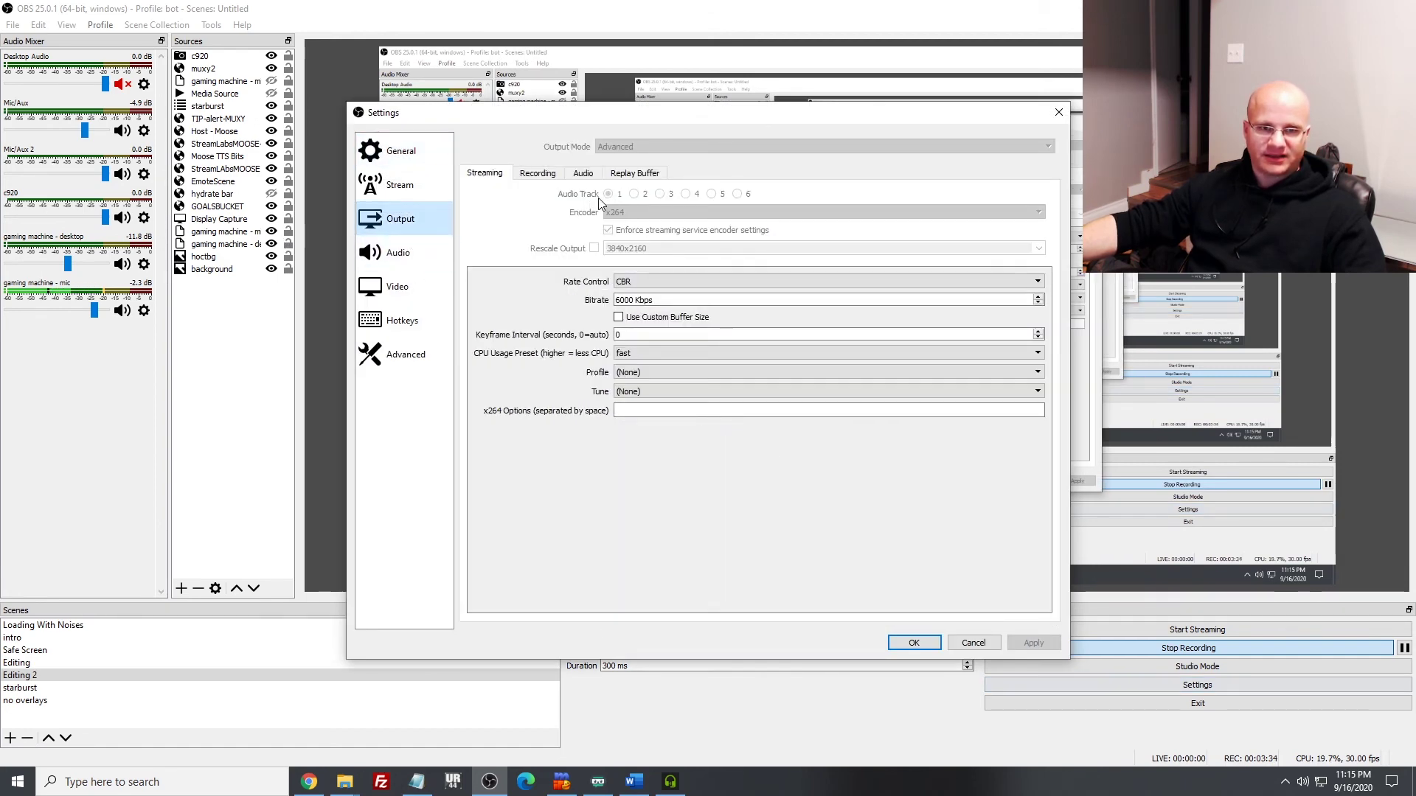
left_click(972, 642)
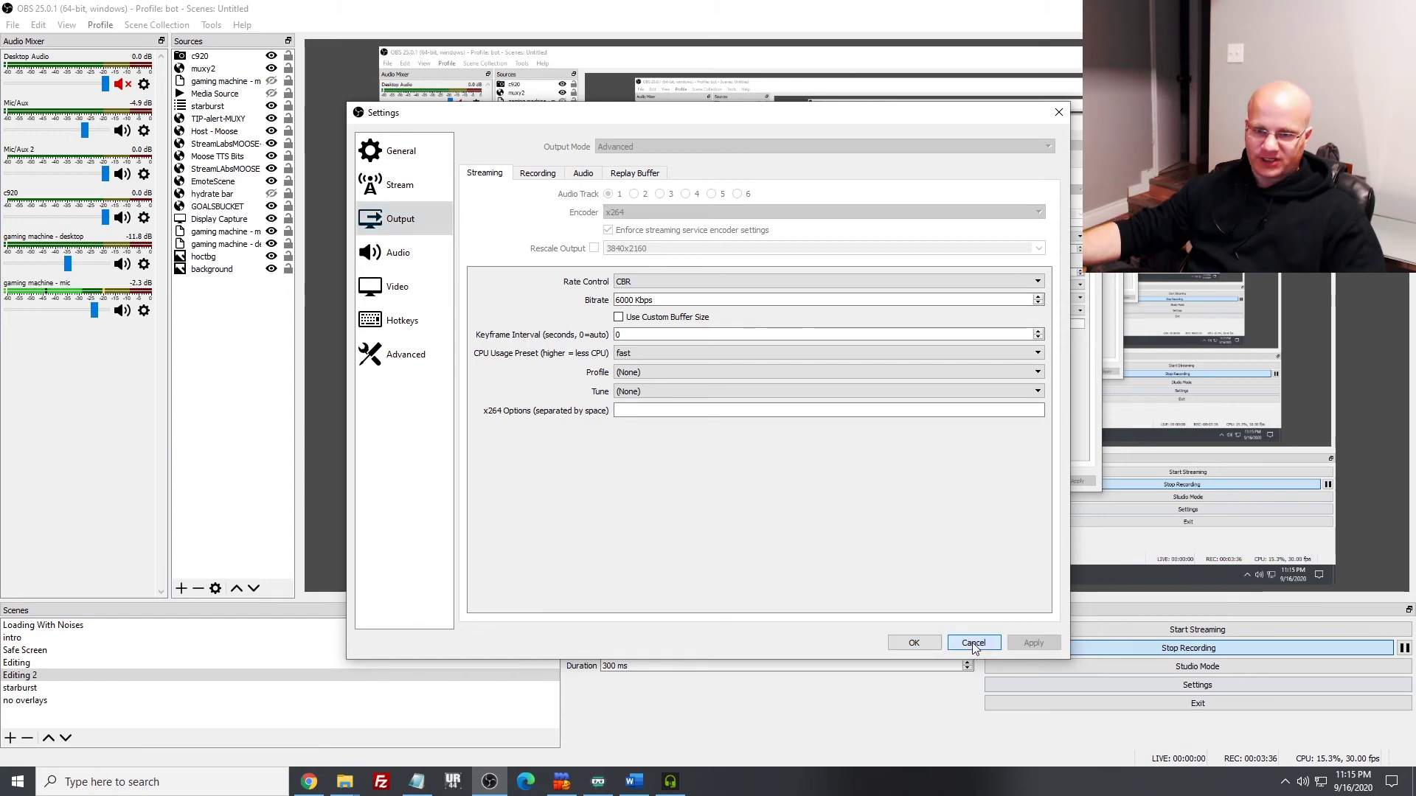
left_click(143, 310)
left_click(177, 494)
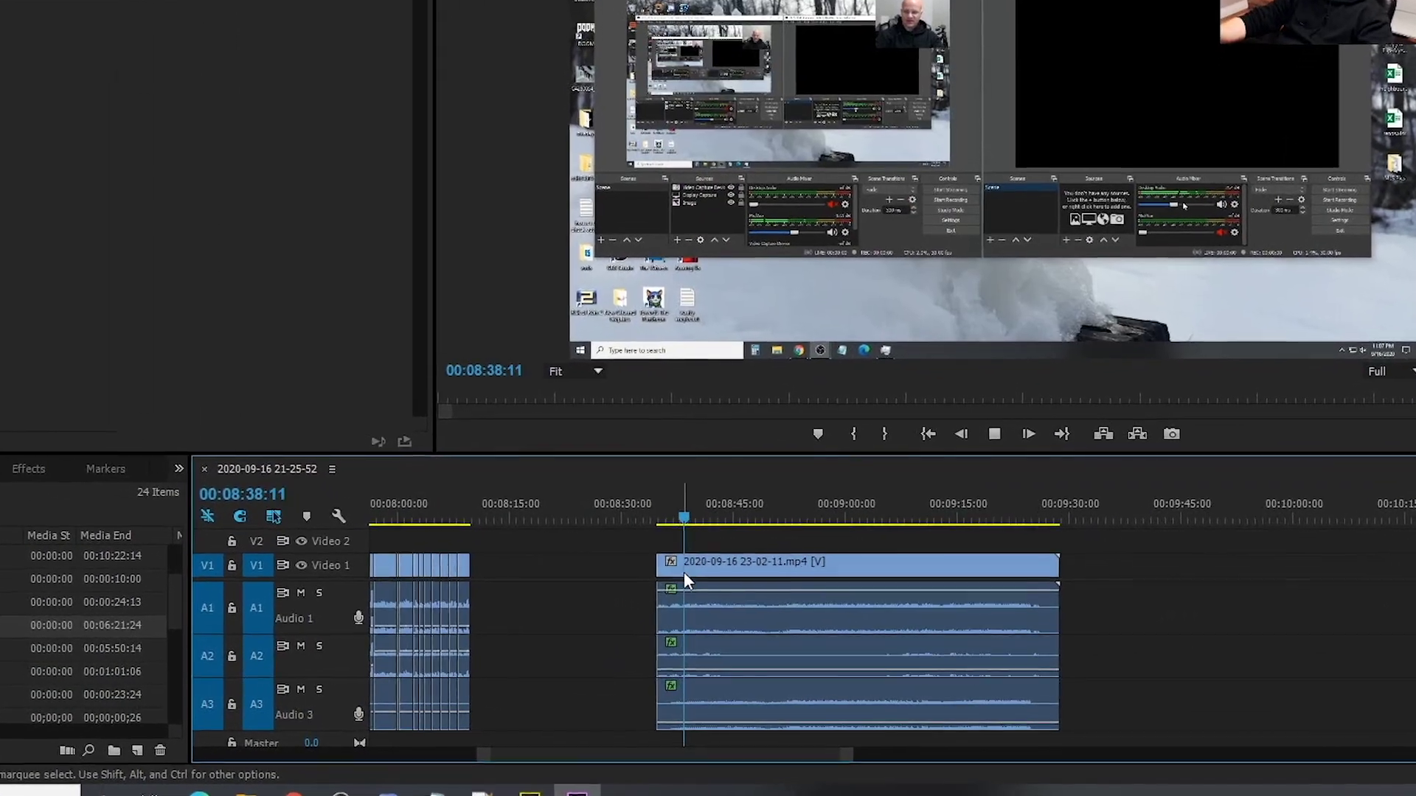
left_click(704, 611)
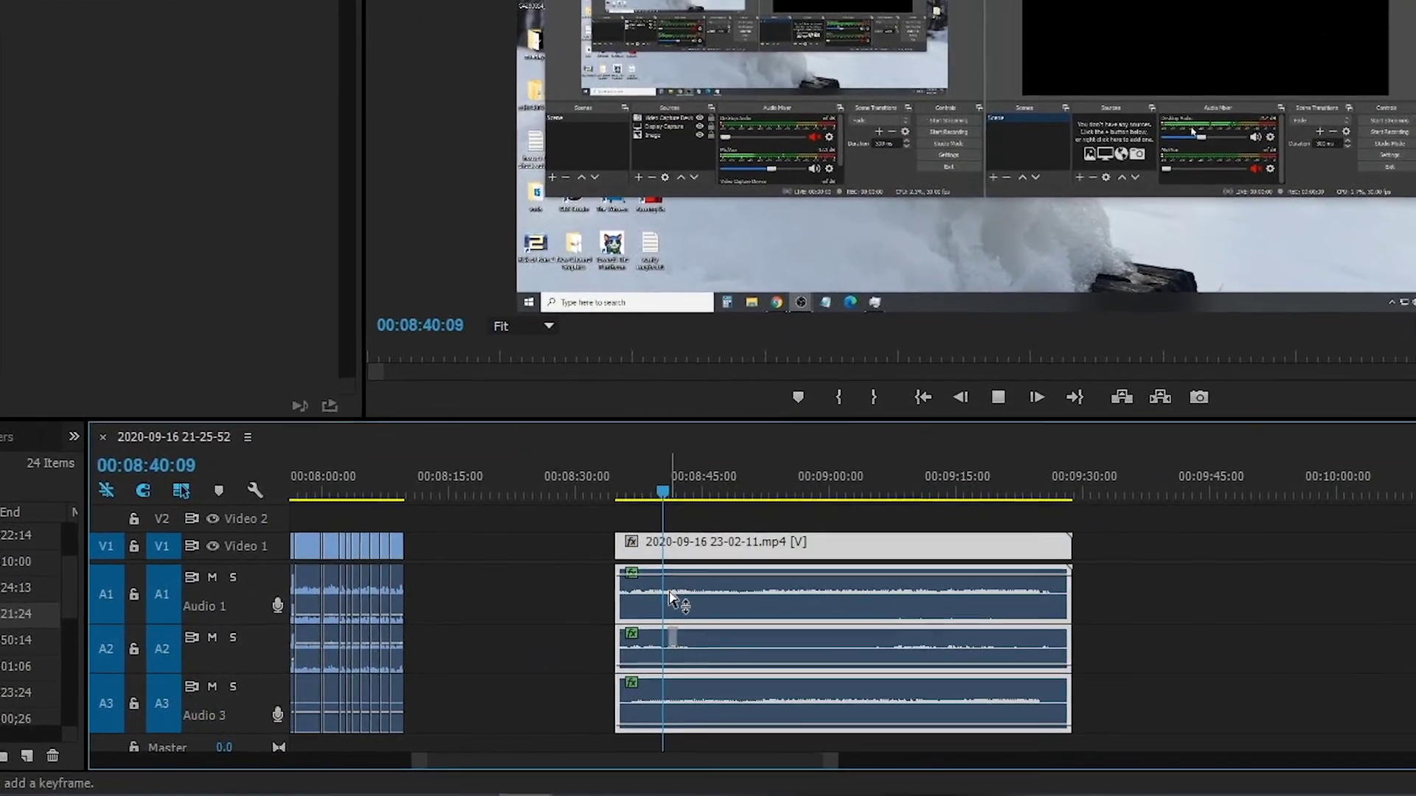
left_click_drag(671, 598, 622, 667)
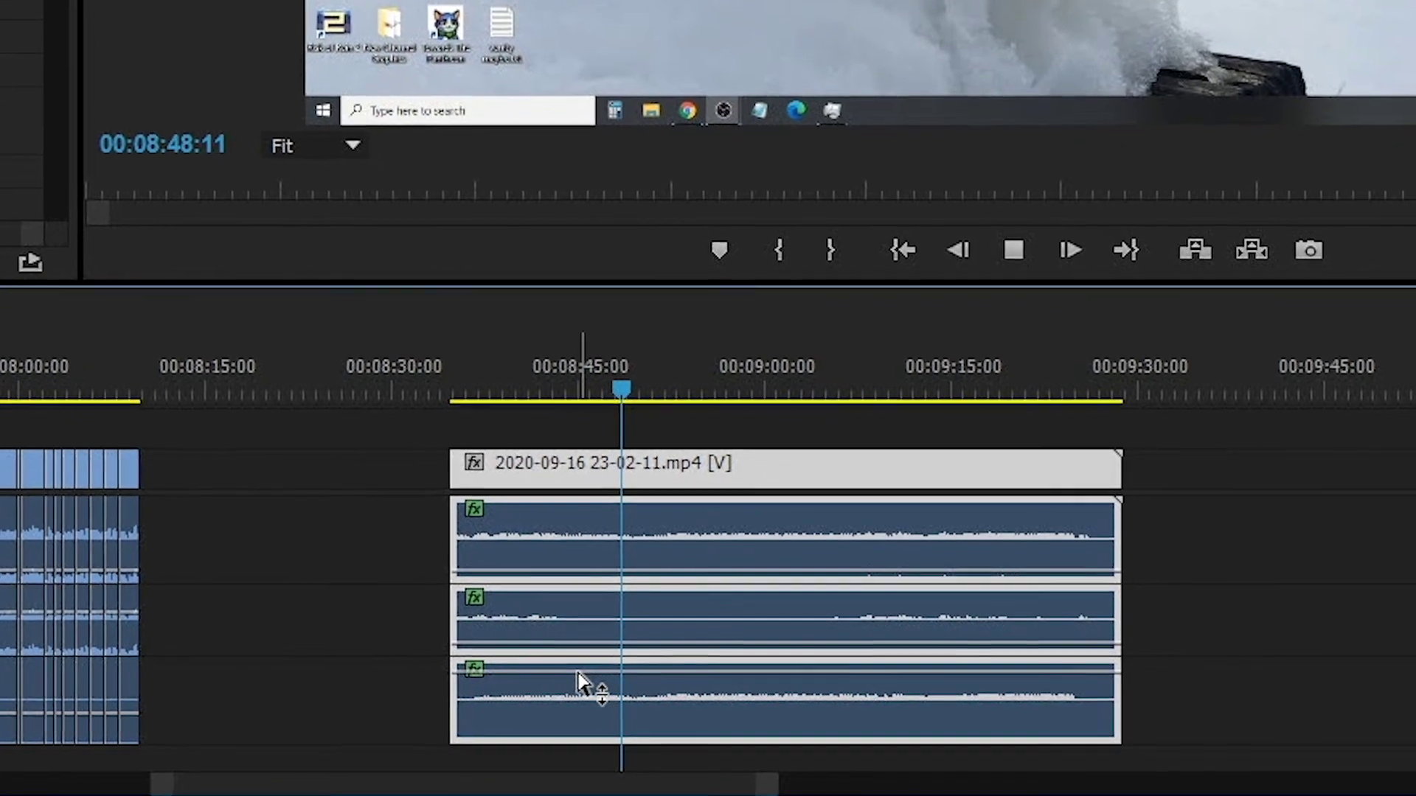
key("space")
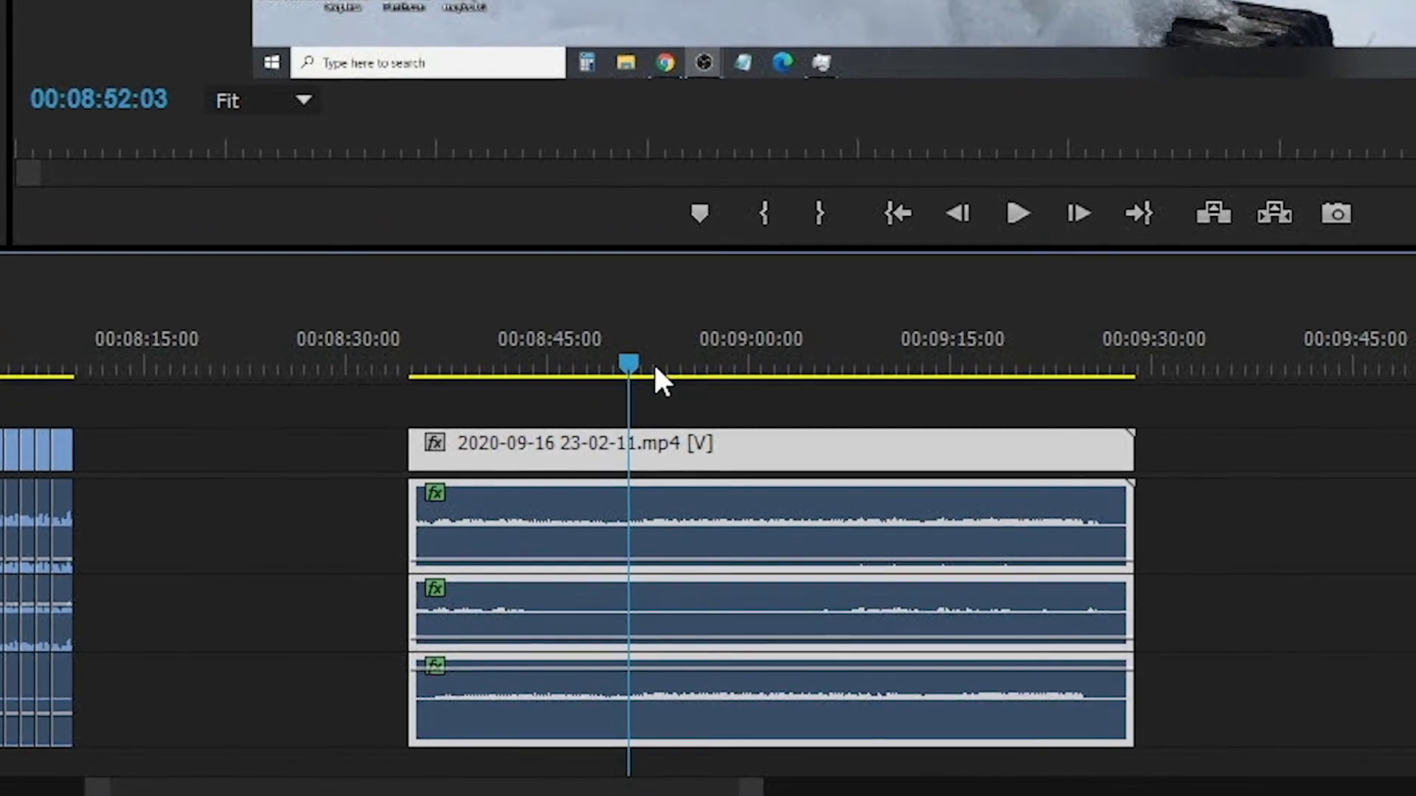
Resume playback from about 00:09:03, lower the clip's Audio 3 volume, and raise its Audio 2 volume to about -4.5 dB
left_click_drag(655, 369, 800, 369)
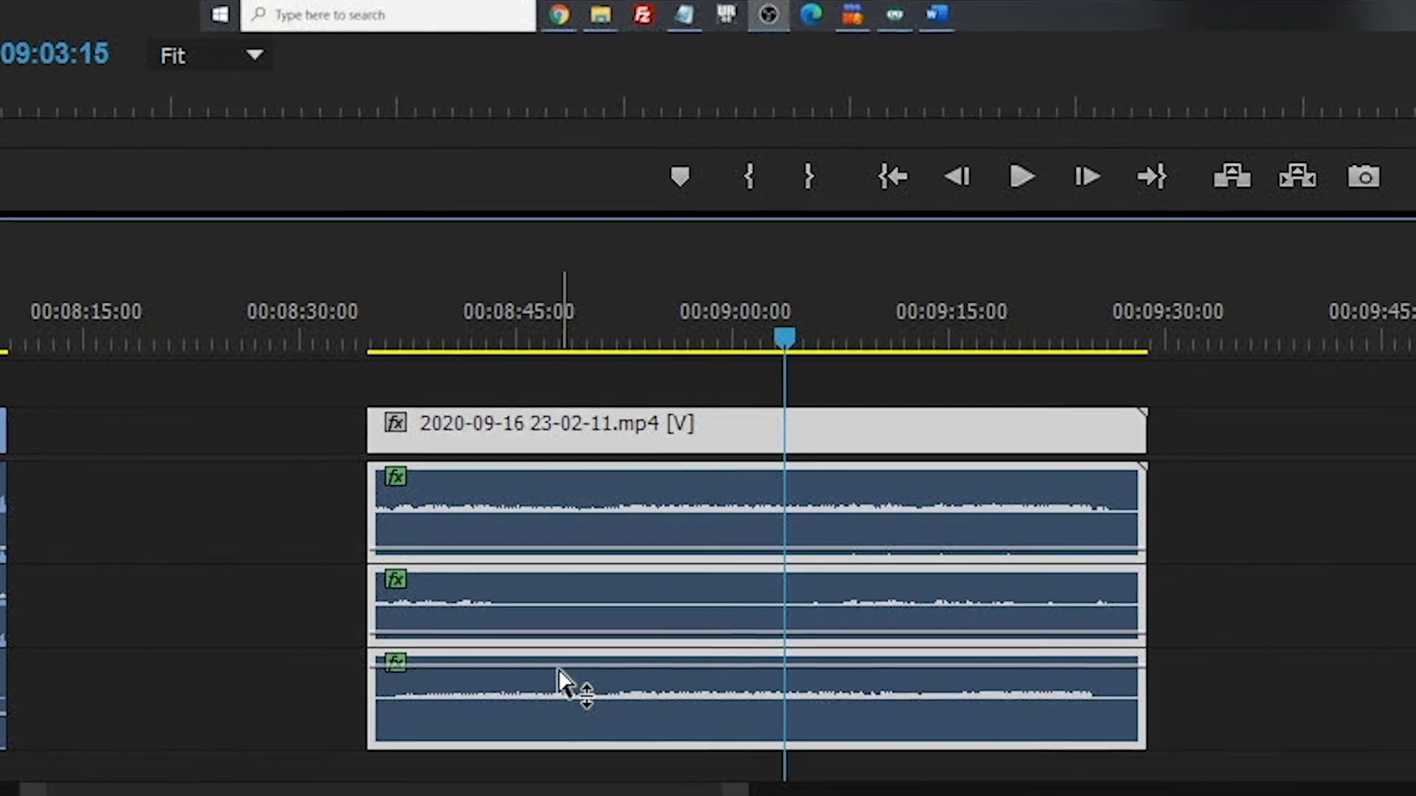
key("space")
left_click_drag(544, 679, 546, 712)
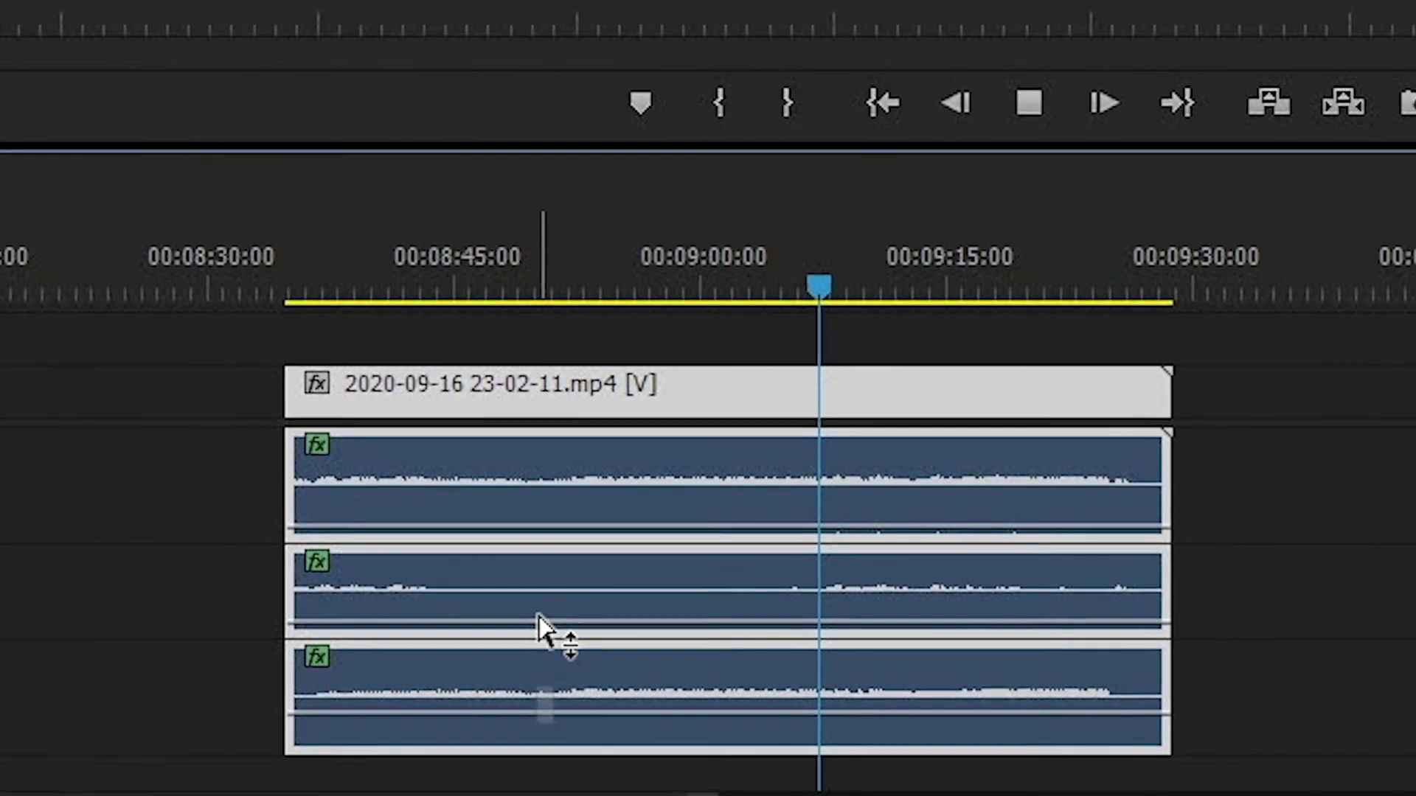
left_click_drag(546, 627, 553, 587)
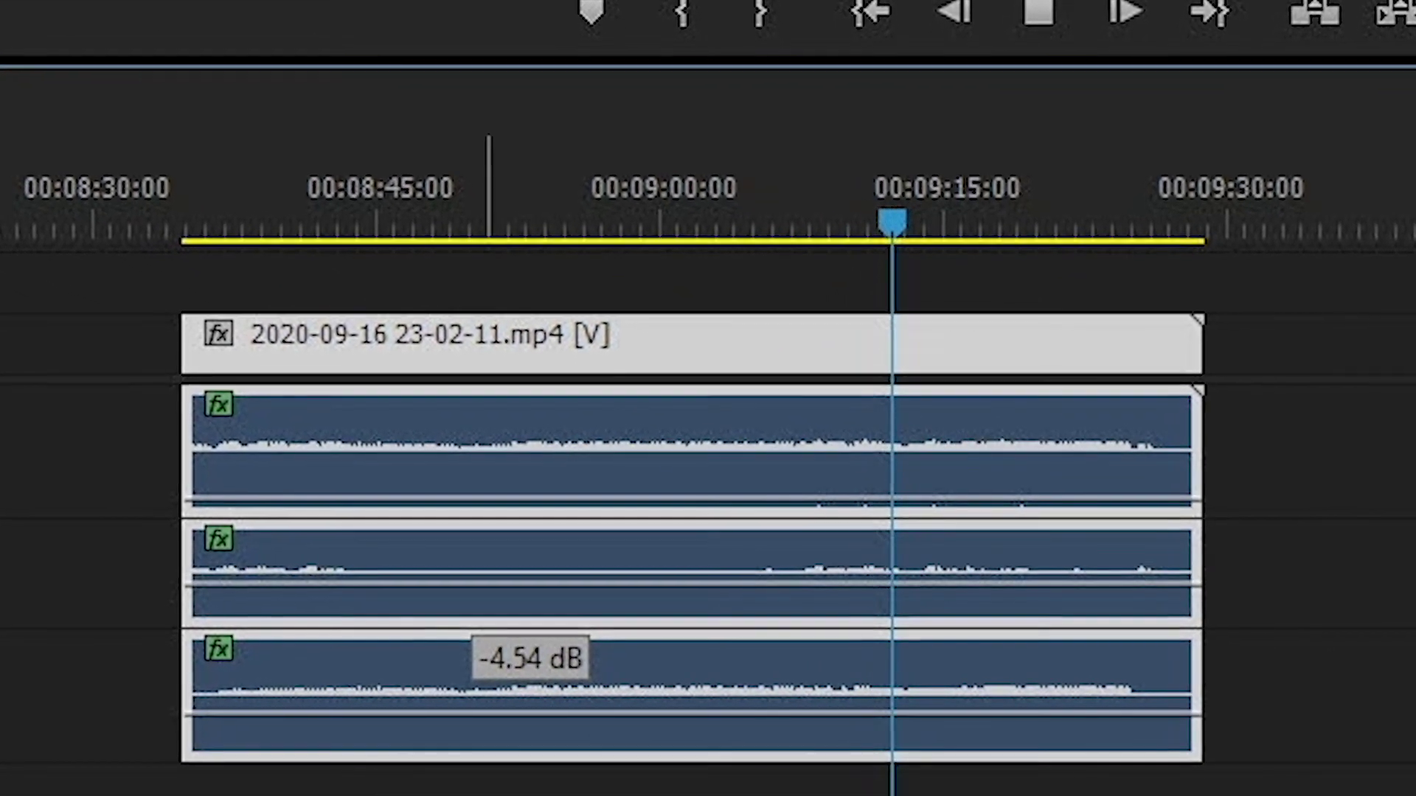
left_click_drag(546, 668, 542, 662)
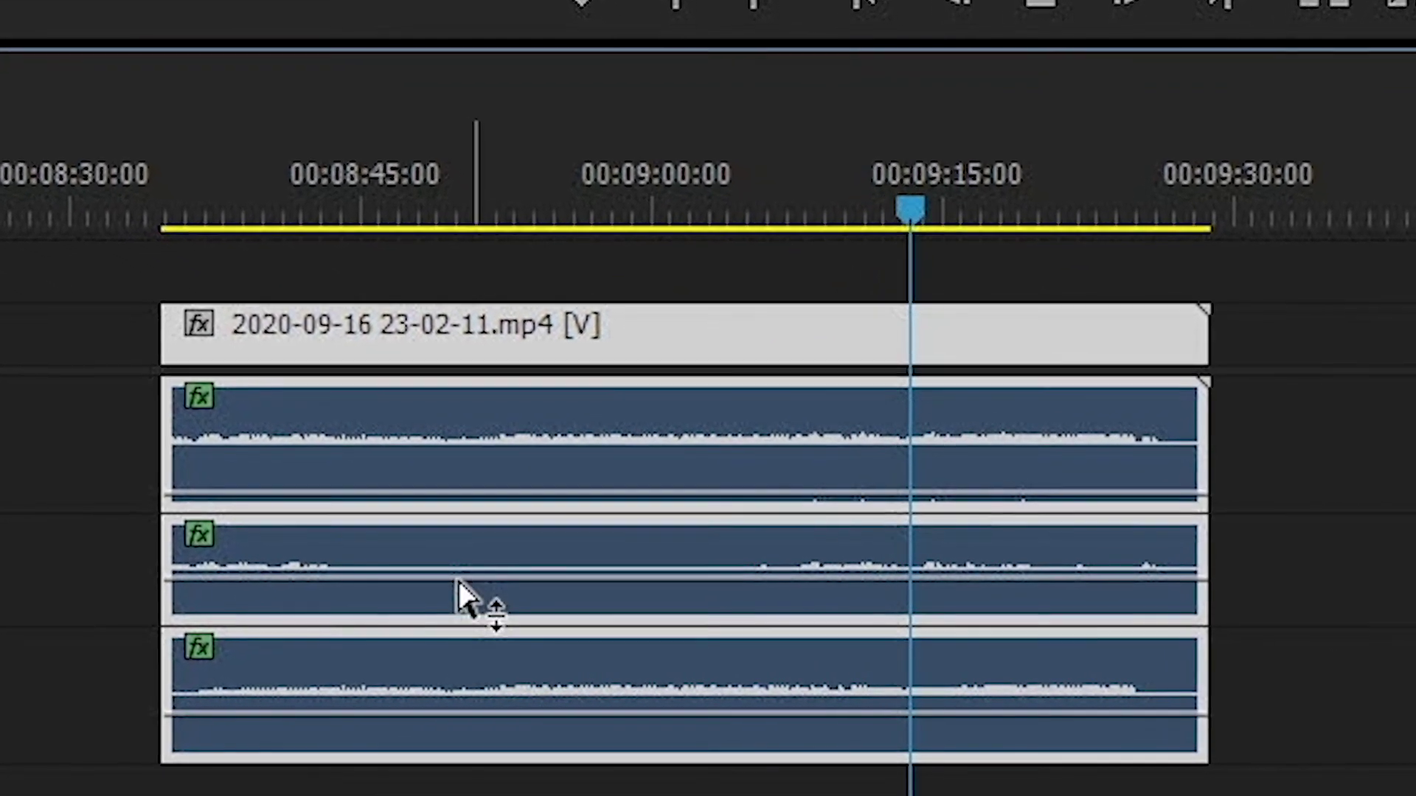